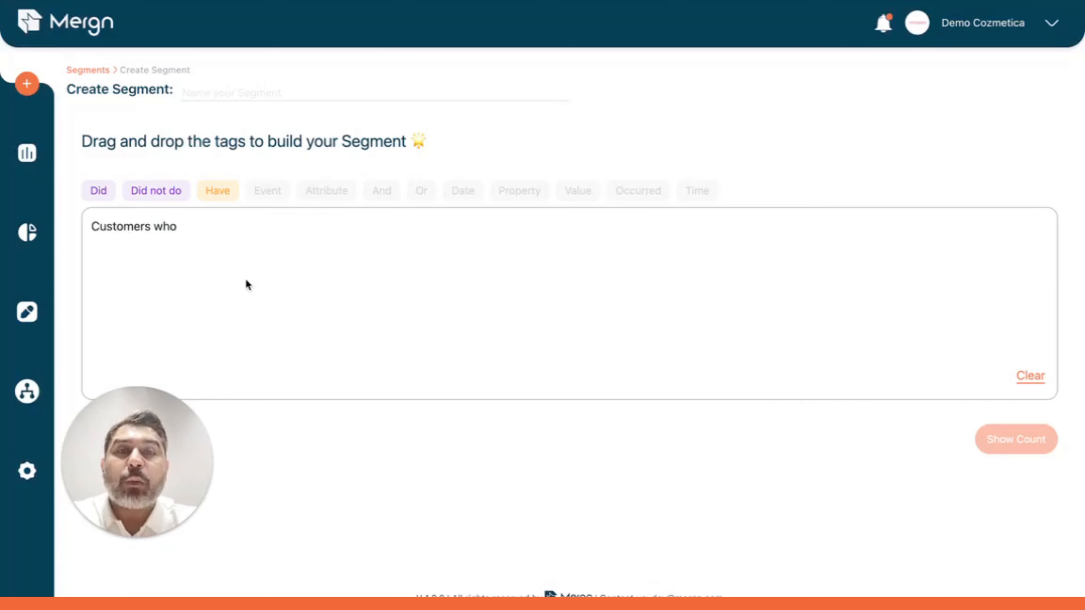
# Step: Add a condition for customers who did Product Viewed with title equal to "La Roche Posay Anthelios Fluid Oil Control Uvmune 400 Spf 50+ - 50ml"
pyautogui.moveTo(93, 190); pyautogui.dragTo(128, 231)
pyautogui.write('pro')
pyautogui.click(329, 262)
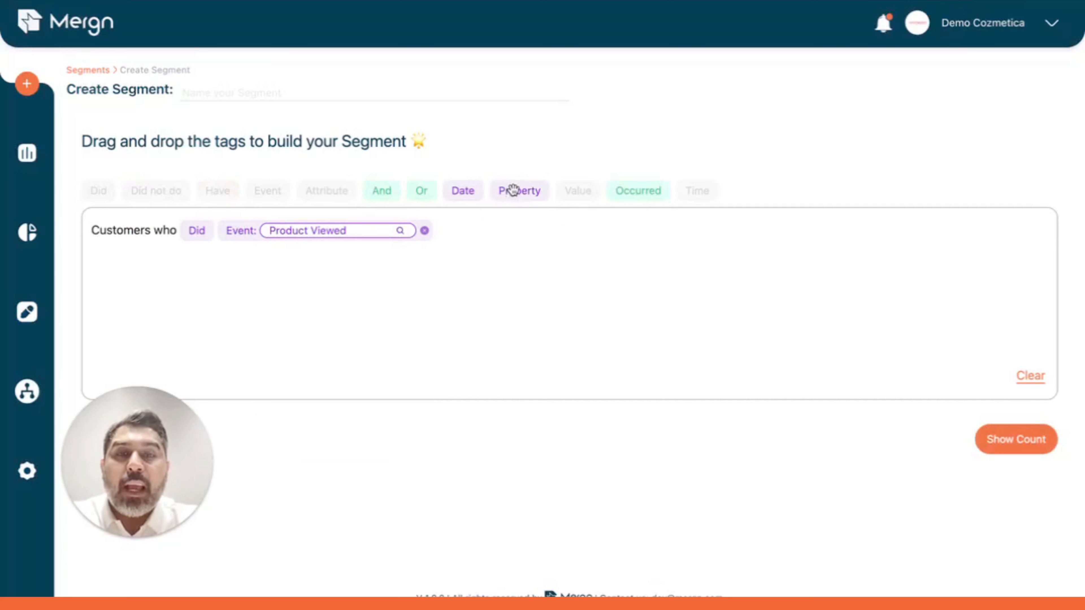
pyautogui.moveTo(513, 190); pyautogui.dragTo(497, 231)
pyautogui.scroll(-2, 478, 397)
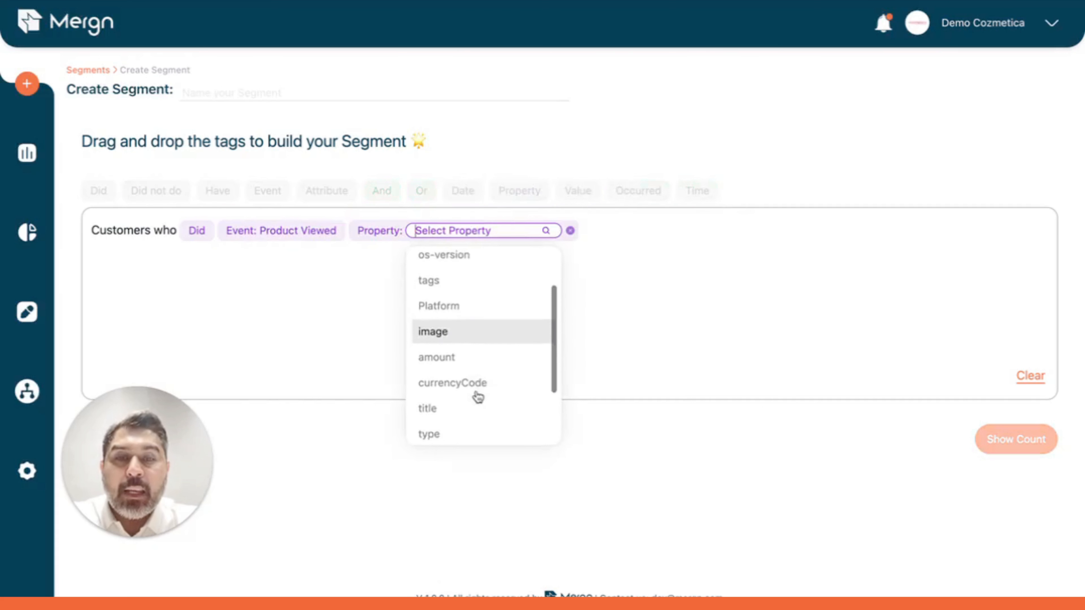
pyautogui.scroll(-1, 477, 397)
pyautogui.click(460, 398)
pyautogui.click(514, 233)
pyautogui.click(502, 295)
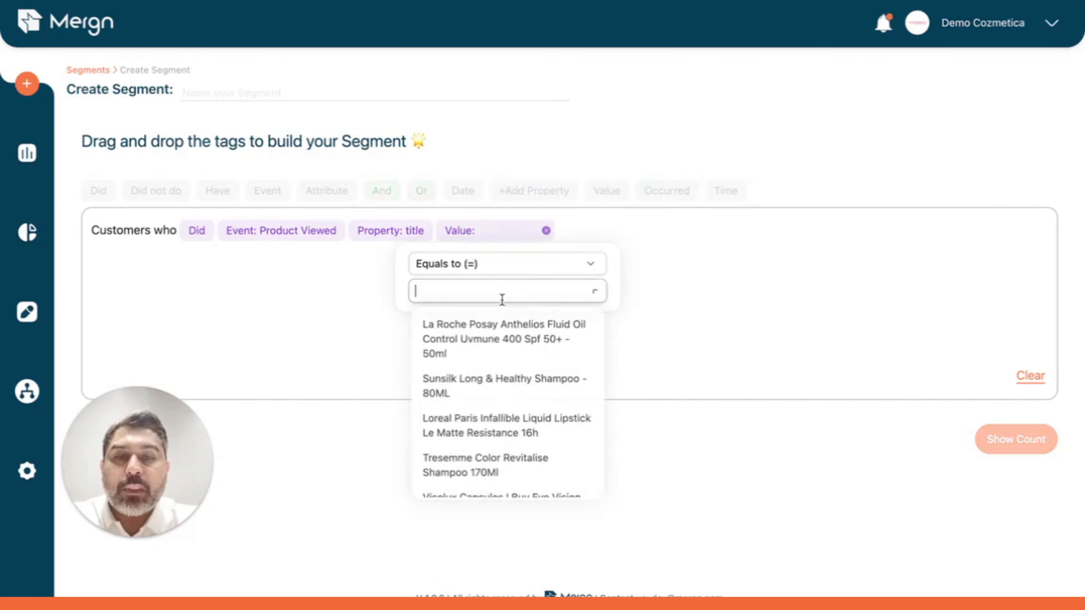
pyautogui.click(499, 339)
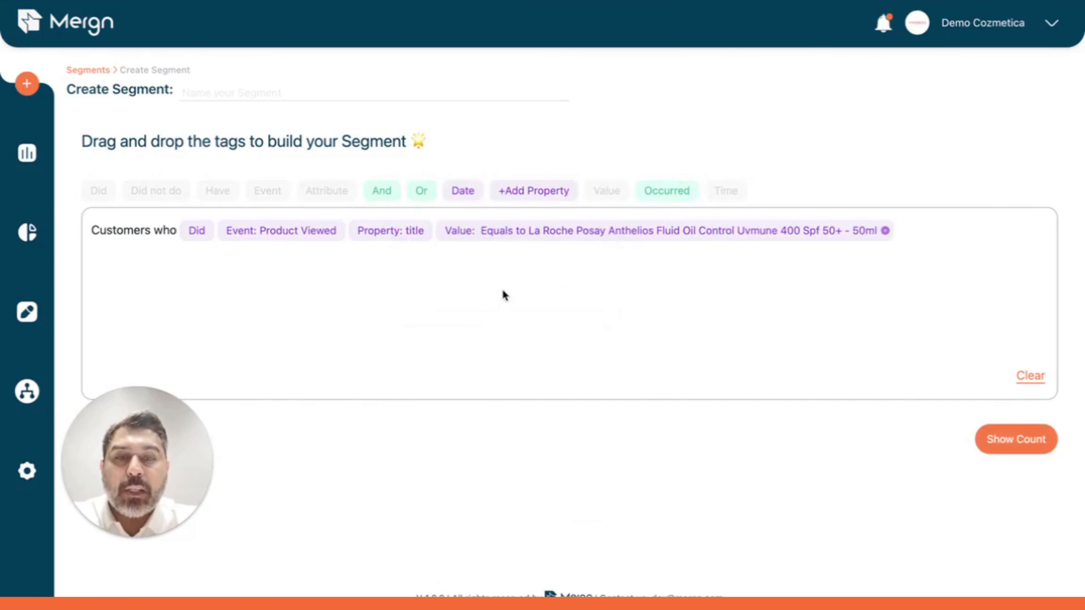
# Step: Copy the product title from the value of the Product Viewed condition
pyautogui.click(589, 236)
pyautogui.click(634, 286)
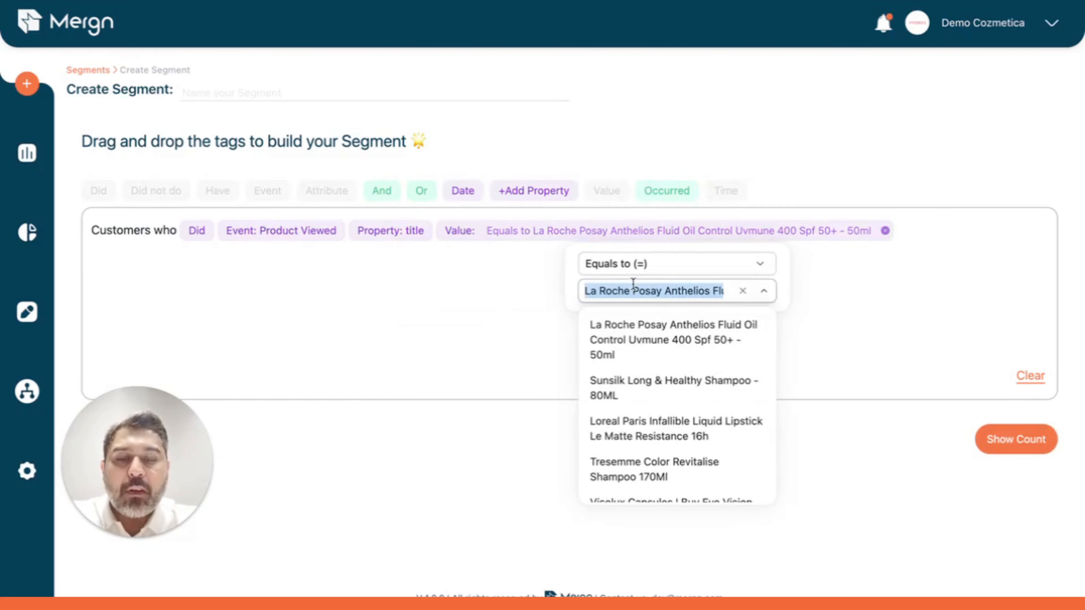
pyautogui.click(563, 136)
# Step: Add an Or condition for customers who did Add to Cart, with title equal to the copied product title
pyautogui.moveTo(421, 191); pyautogui.dragTo(422, 231)
pyautogui.moveTo(97, 190); pyautogui.dragTo(98, 231)
pyautogui.write('add')
pyautogui.click(180, 282)
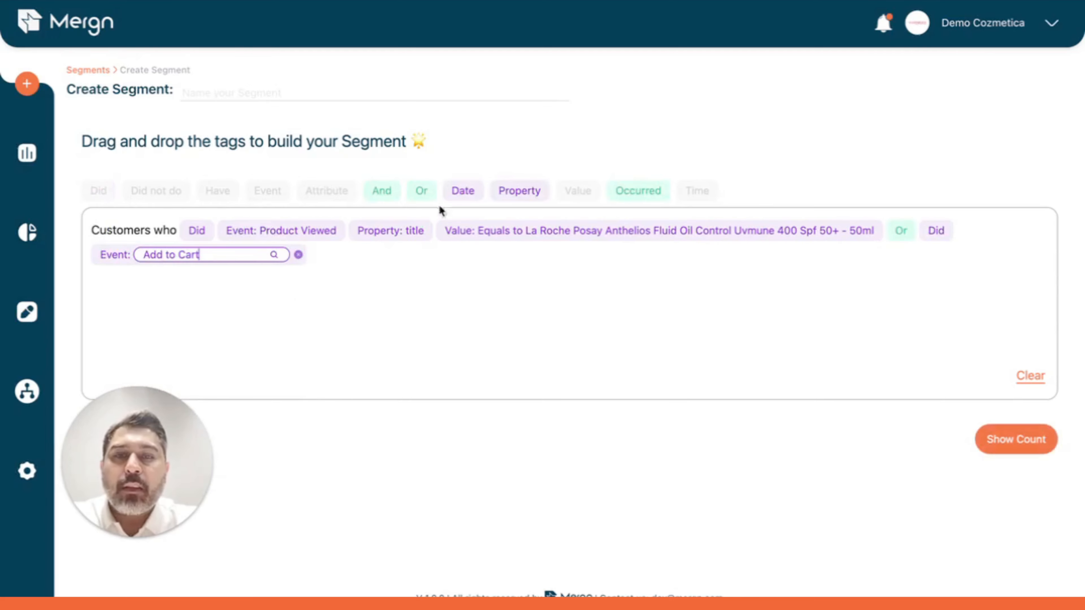
pyautogui.moveTo(506, 190); pyautogui.dragTo(242, 255)
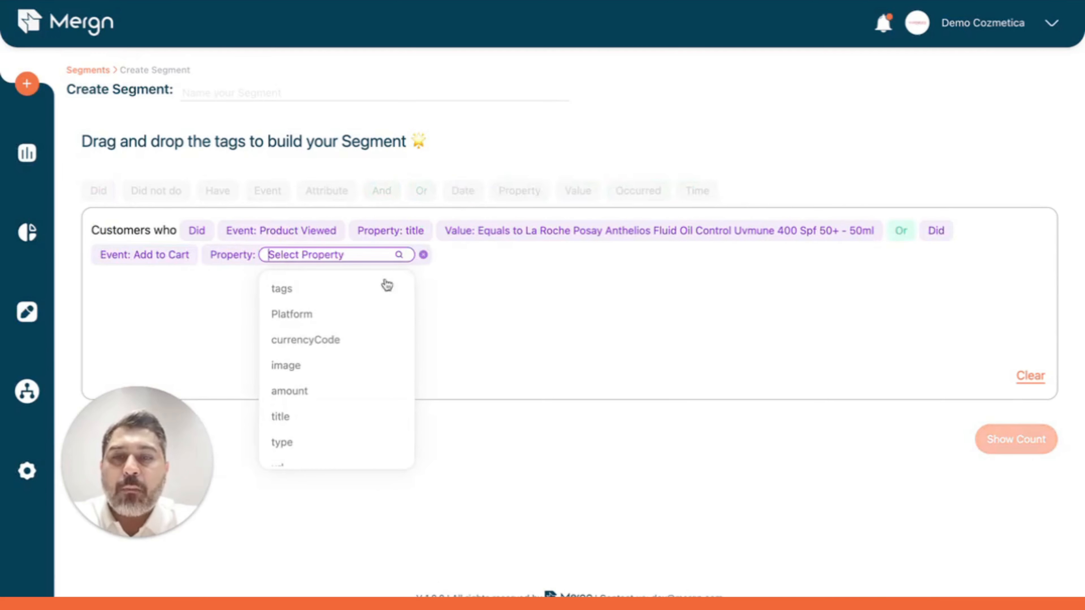
pyautogui.click(339, 421)
pyautogui.click(364, 252)
pyautogui.click(365, 312)
pyautogui.write('La Roche Posay Anthelios Fluid Oil Control Uvmune 400 Spf 50+ - 50ml')
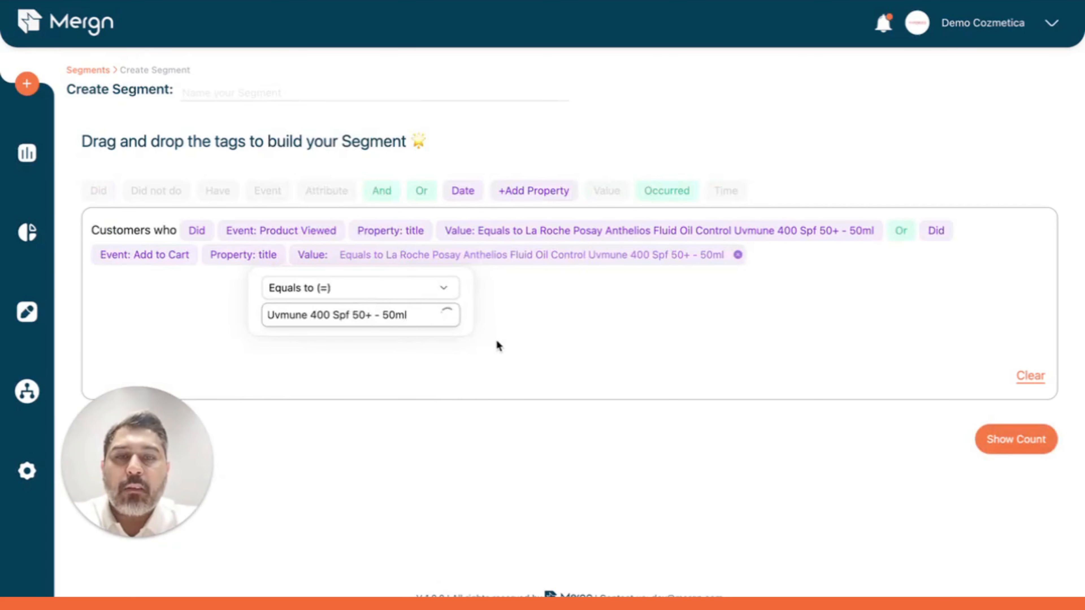
pyautogui.click(496, 344)
# Step: Add another Or condition for customers who did the Complete Order event
pyautogui.moveTo(420, 185); pyautogui.dragTo(249, 231)
pyautogui.moveTo(97, 191); pyautogui.dragTo(98, 214)
pyautogui.moveTo(268, 191); pyautogui.dragTo(273, 211)
pyautogui.write('com')
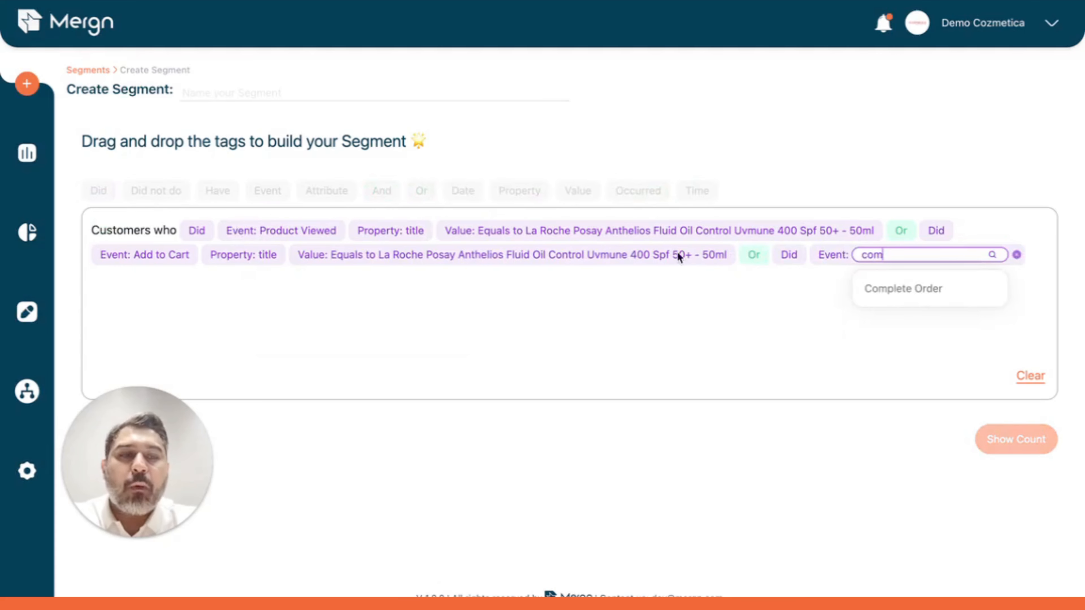
pyautogui.click(918, 288)
# Step: Filter the Complete Order event by title containing the copied product title and show the segment's customer count
pyautogui.moveTo(510, 185); pyautogui.dragTo(290, 281)
pyautogui.scroll(-5, 250, 371)
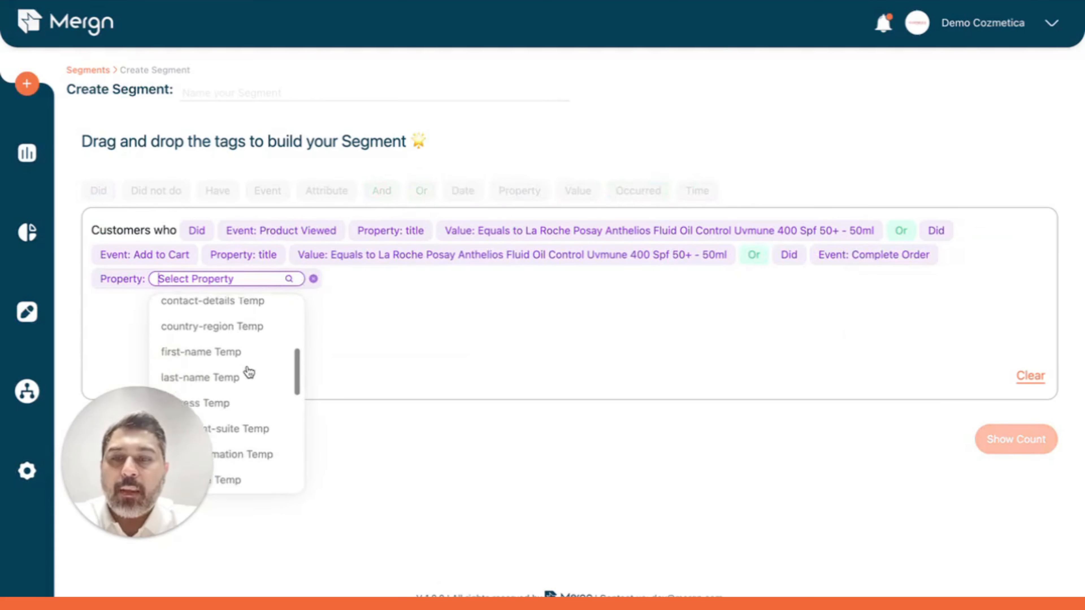
pyautogui.write('ti')
pyautogui.click(232, 363)
pyautogui.click(192, 338)
pyautogui.write('La Roche Posay Anthelios Fluid Oil Control Uvmune 400 Spf 50+ - 50ml')
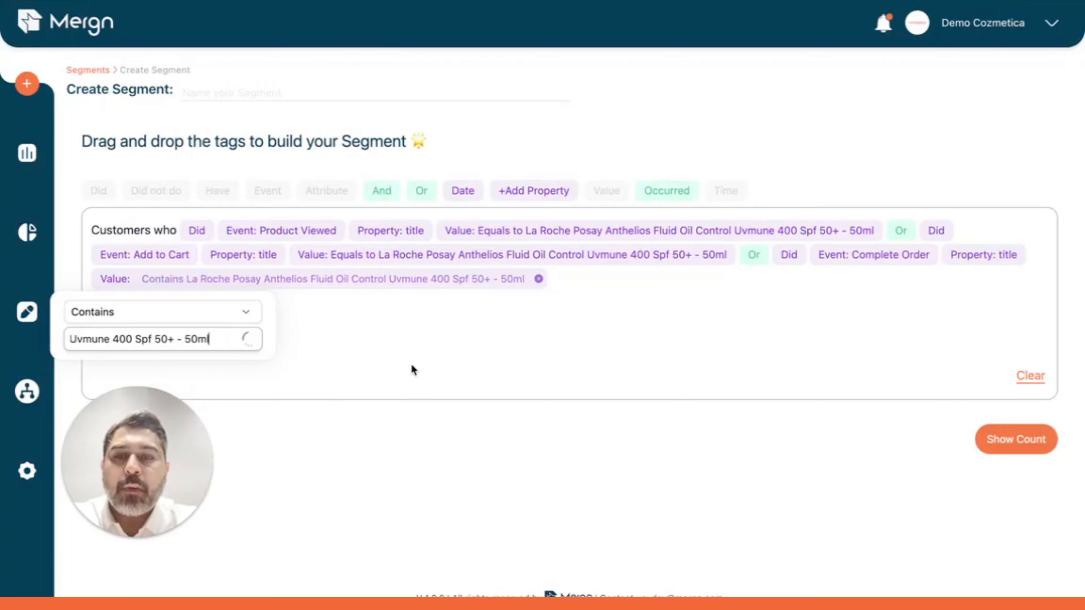
pyautogui.click(411, 365)
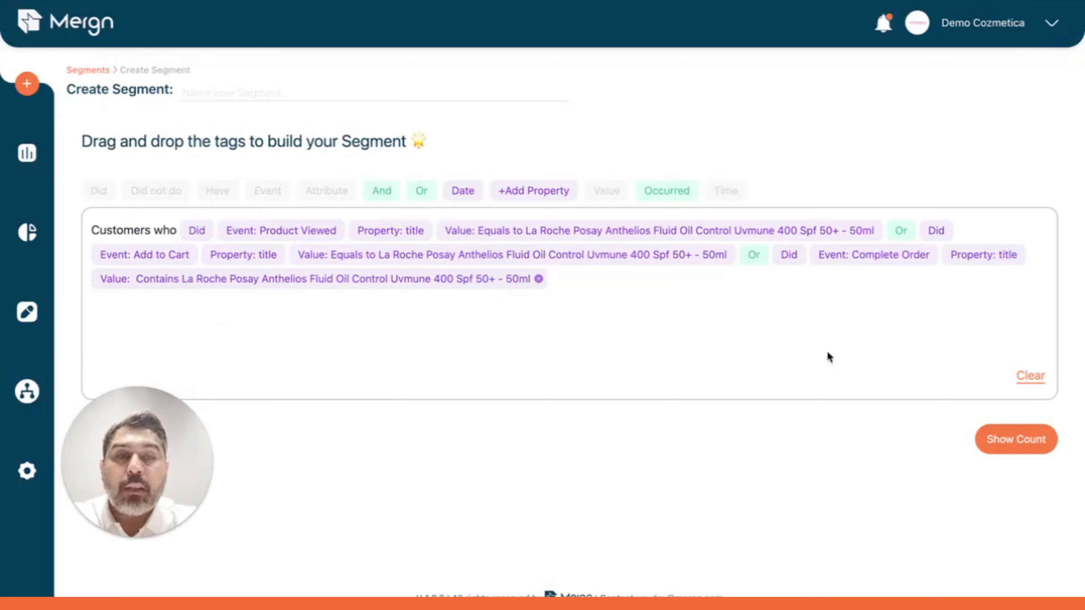
pyautogui.click(1005, 432)
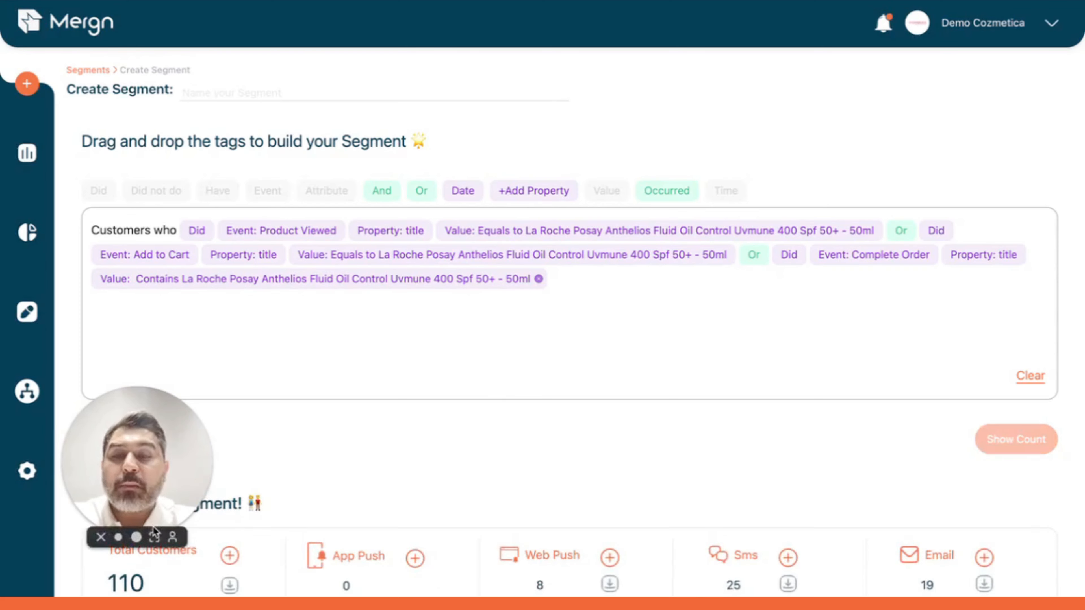
# Step: Append an And condition for customers who did not do the Complete Order event, and add a date to it
pyautogui.moveTo(376, 190); pyautogui.dragTo(366, 241)
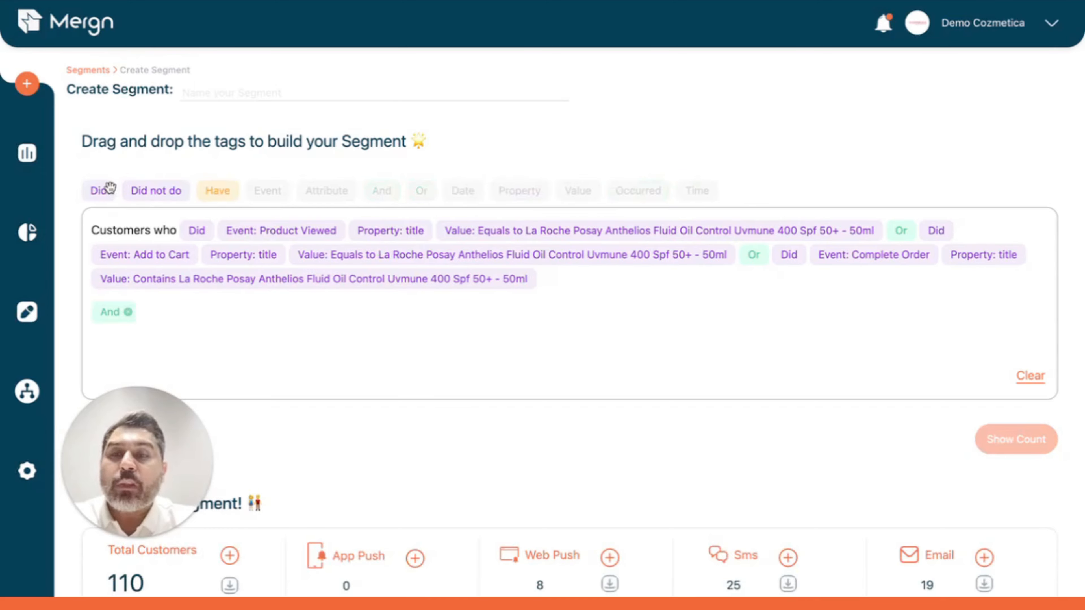
pyautogui.moveTo(139, 188); pyautogui.dragTo(145, 206)
pyautogui.write('com')
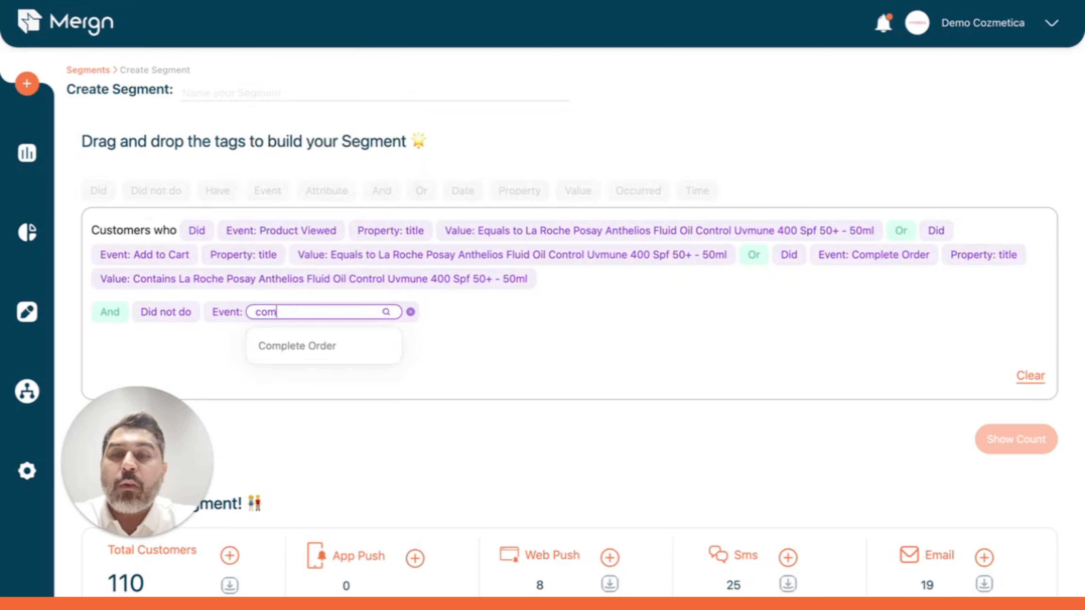
pyautogui.click(364, 349)
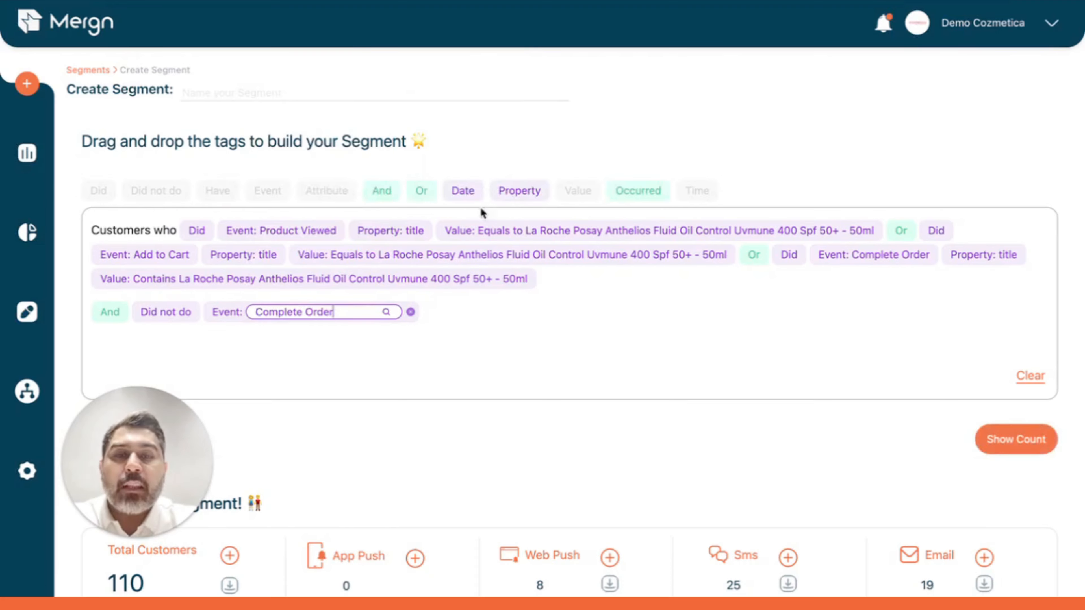
pyautogui.moveTo(465, 192); pyautogui.dragTo(468, 233)
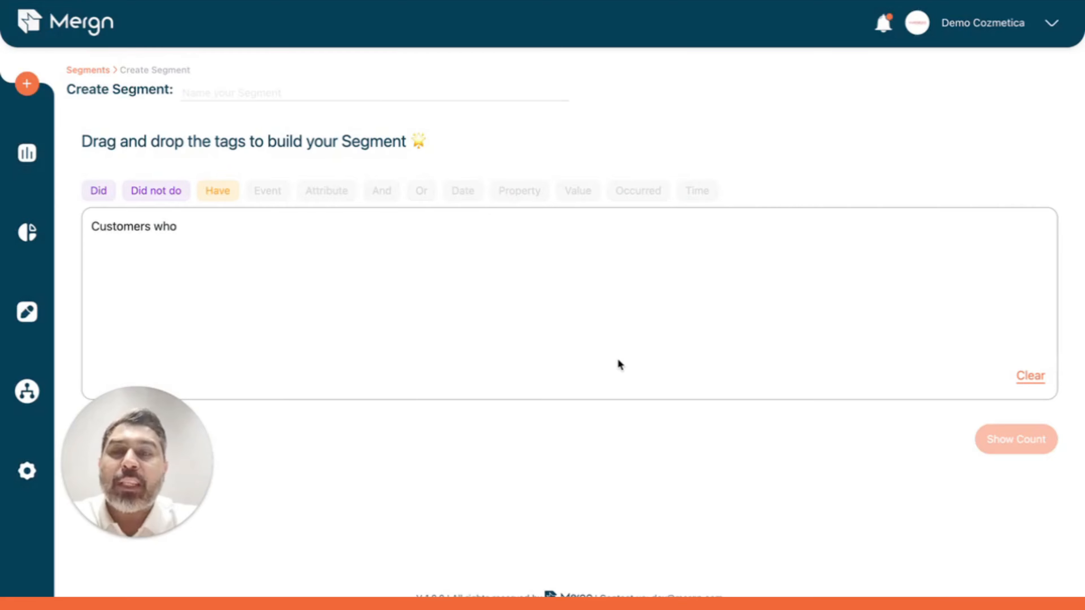
# Step: Start the empty segment with customers who did Product Viewed, title equal to "La Roche Posay Anthelios Fluid Oil Control Uvmune 400 Spf 50+ - 50ml"
pyautogui.click(103, 191)
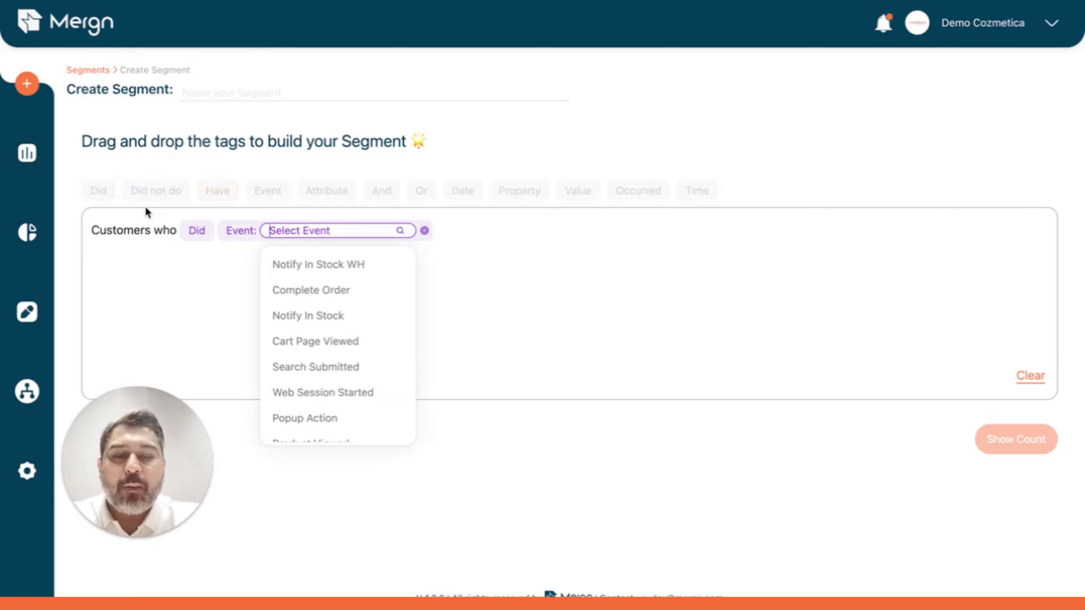
pyautogui.write('pro')
pyautogui.click(331, 265)
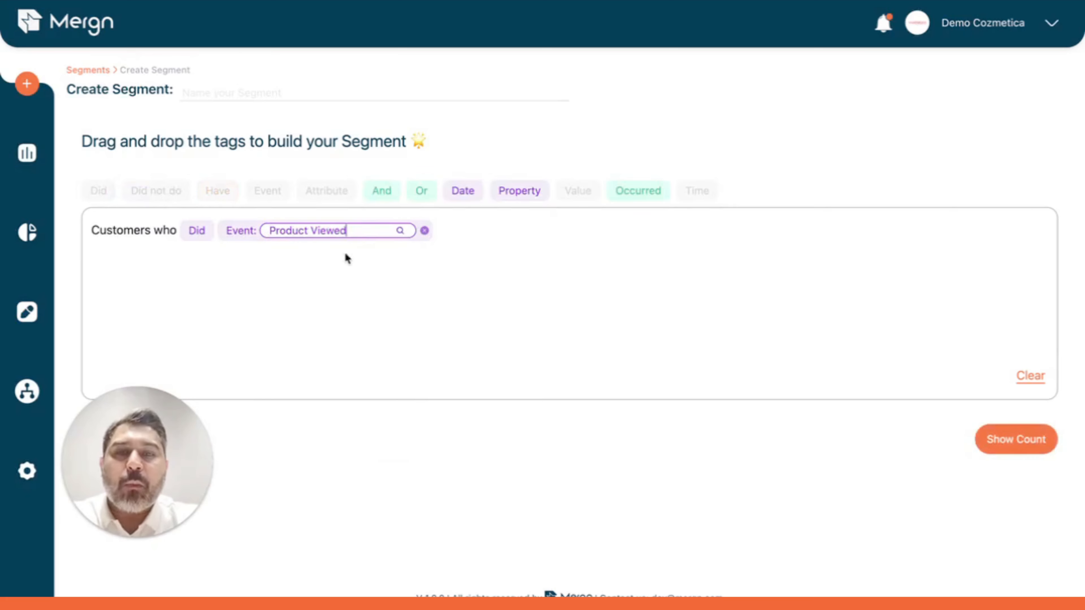
pyautogui.click(513, 199)
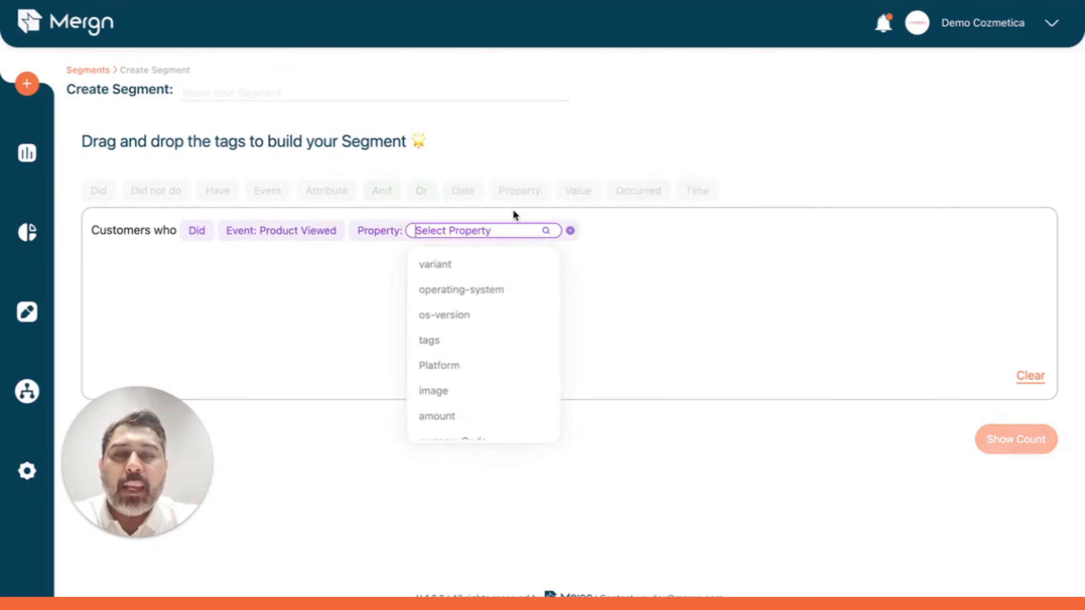
pyautogui.click(484, 367)
pyautogui.click(509, 231)
pyautogui.click(509, 295)
pyautogui.click(508, 341)
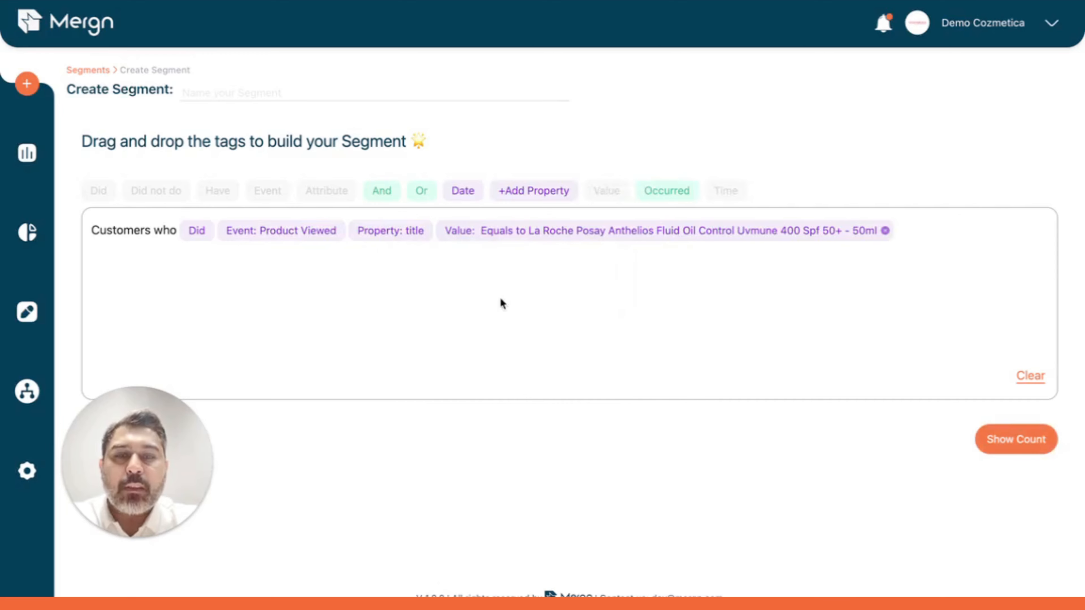
# Step: Copy the full product title from the Product Viewed condition's value
pyautogui.click(612, 233)
pyautogui.click(625, 291)
pyautogui.press('super+c')
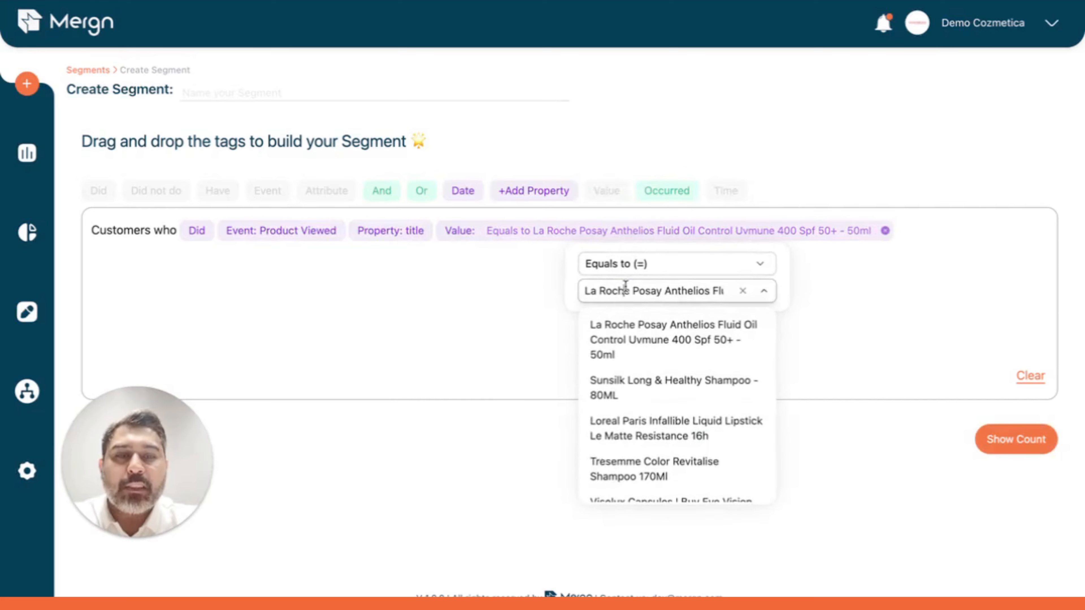
pyautogui.click(579, 166)
# Step: Add an Or condition for customers who did Add to Cart with title equal to the copied product title
pyautogui.moveTo(423, 193); pyautogui.dragTo(329, 231)
pyautogui.moveTo(97, 190); pyautogui.dragTo(115, 231)
pyautogui.write('add')
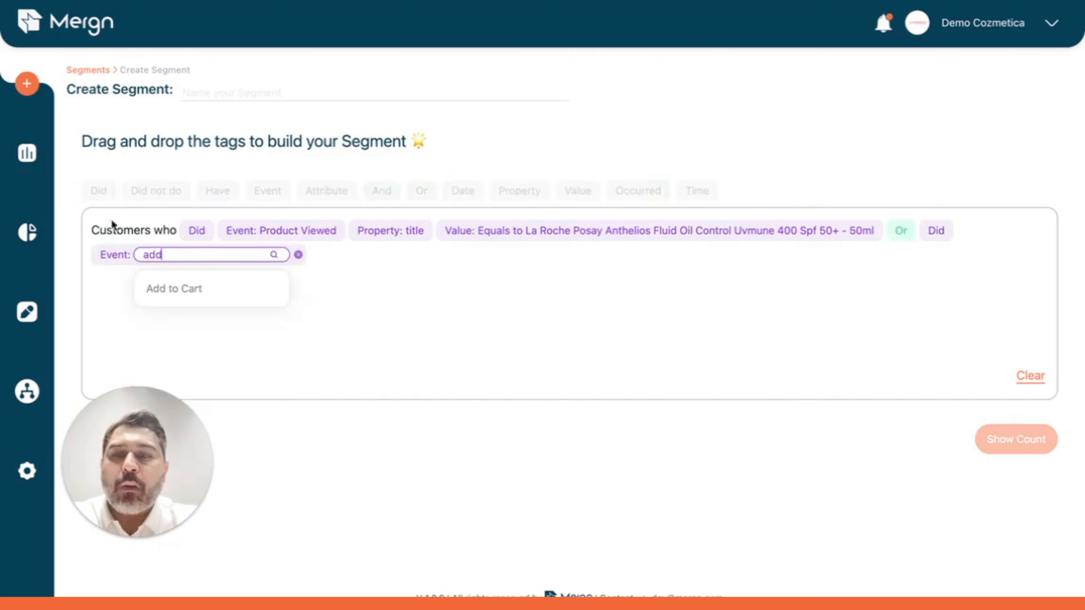
pyautogui.click(184, 291)
pyautogui.moveTo(516, 191); pyautogui.dragTo(338, 376)
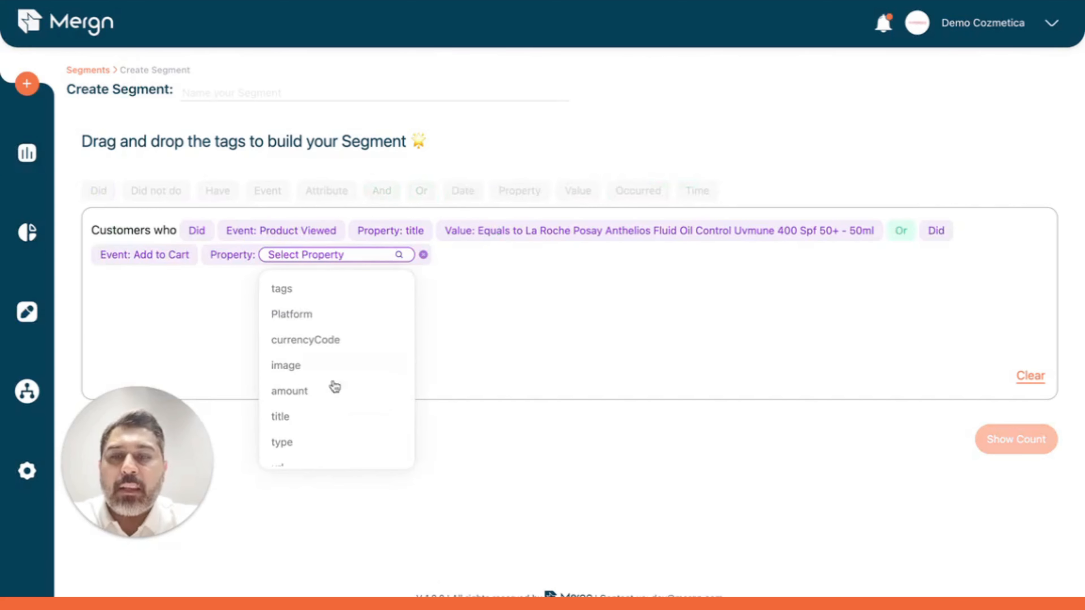
pyautogui.click(327, 416)
pyautogui.click(357, 316)
pyautogui.press('super+v')
pyautogui.click(504, 128)
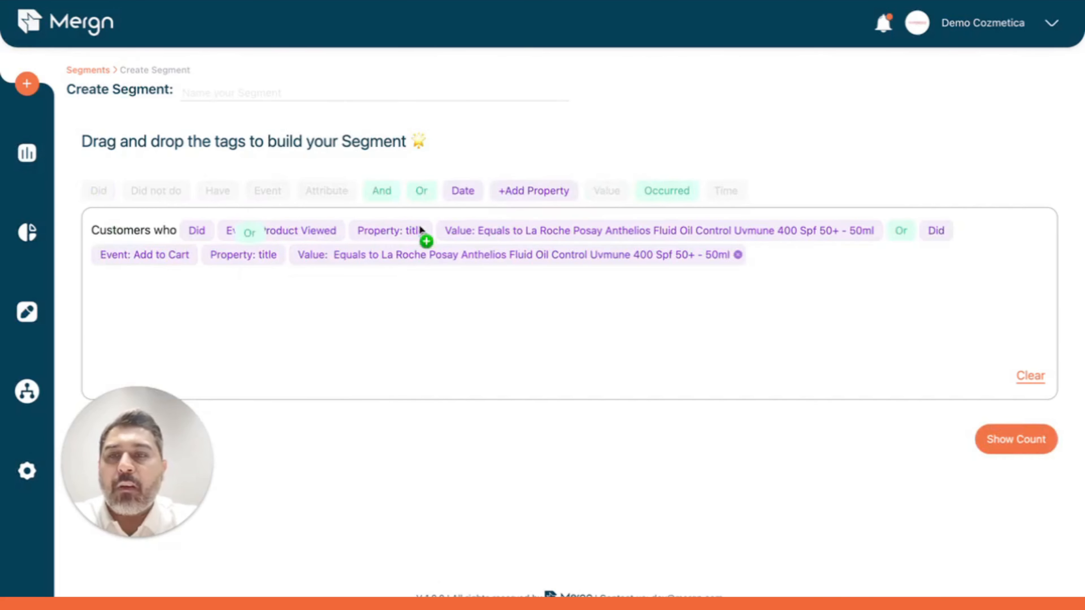
# Step: Add an Or condition for customers who did Complete Order with title containing the copied product title
pyautogui.moveTo(420, 231); pyautogui.dragTo(423, 233)
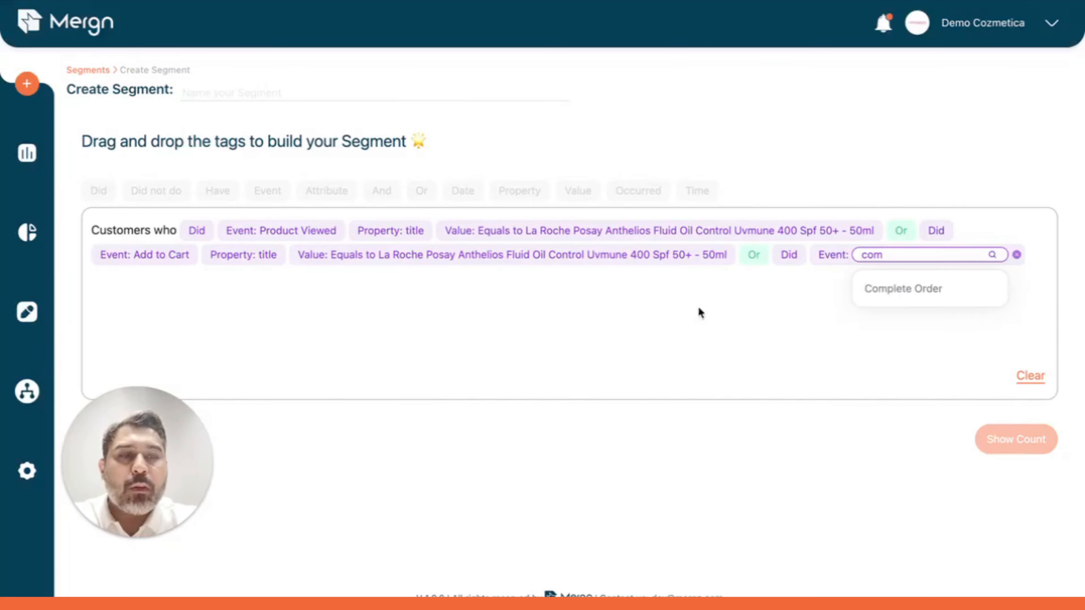
pyautogui.click(901, 289)
pyautogui.moveTo(518, 189); pyautogui.dragTo(352, 256)
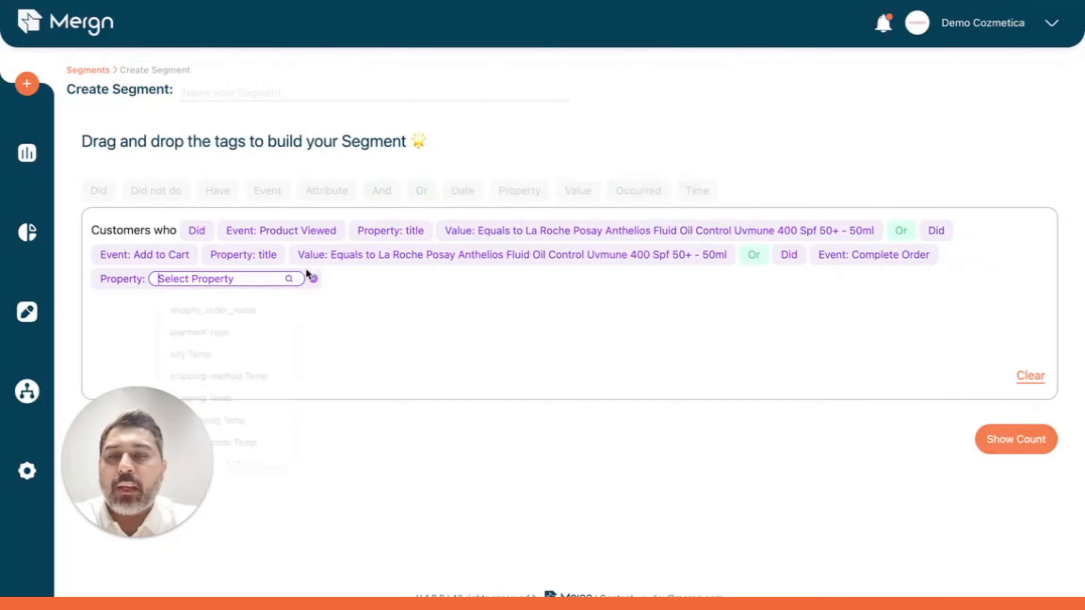
pyautogui.write('titl')
pyautogui.click(220, 318)
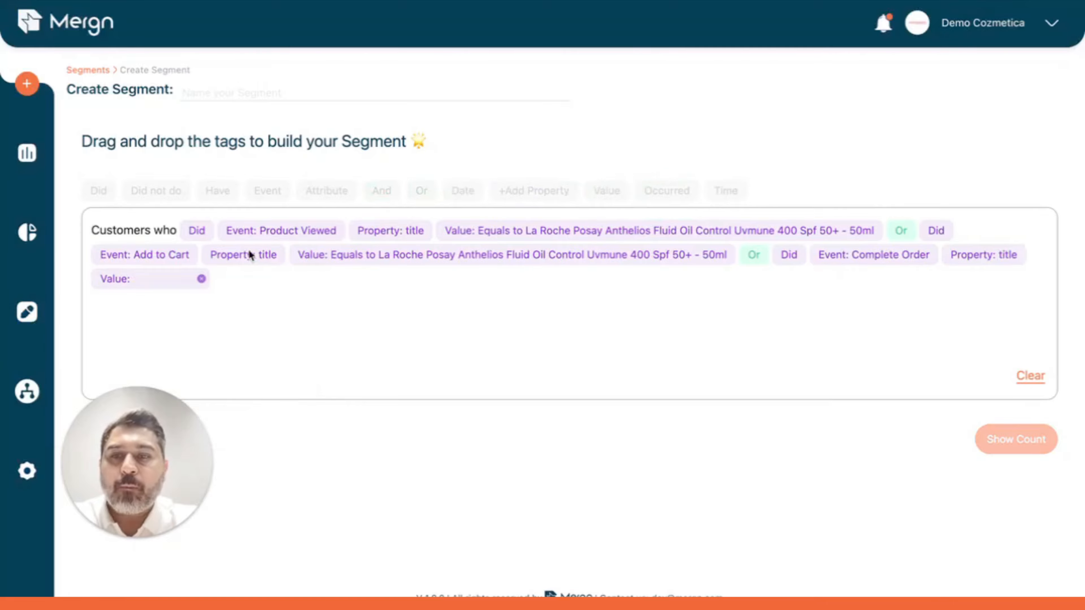
pyautogui.click(159, 282)
pyautogui.click(187, 340)
pyautogui.press('super+v')
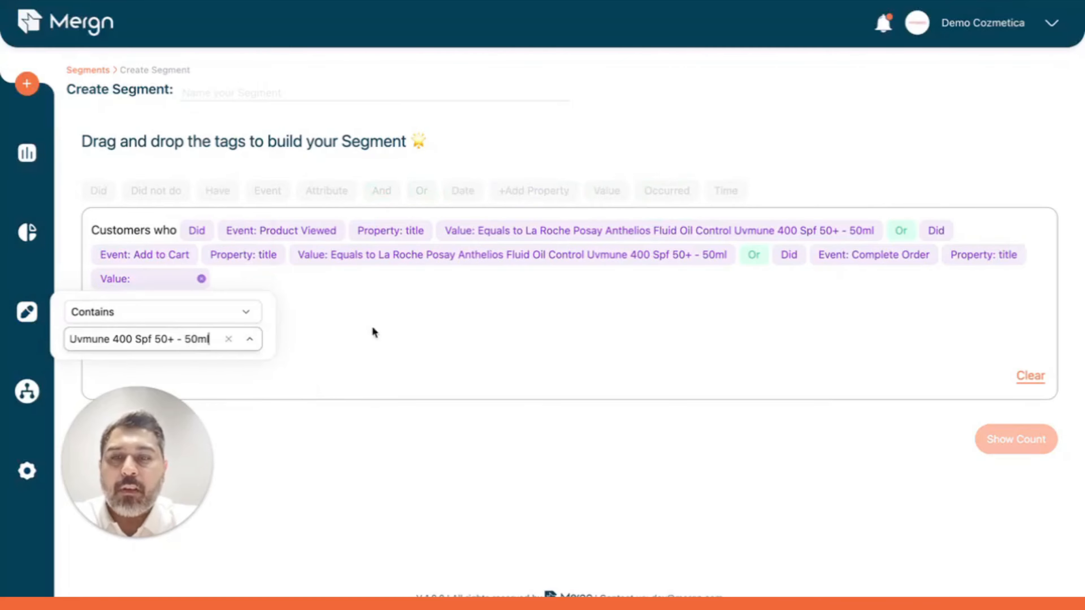
pyautogui.click(418, 321)
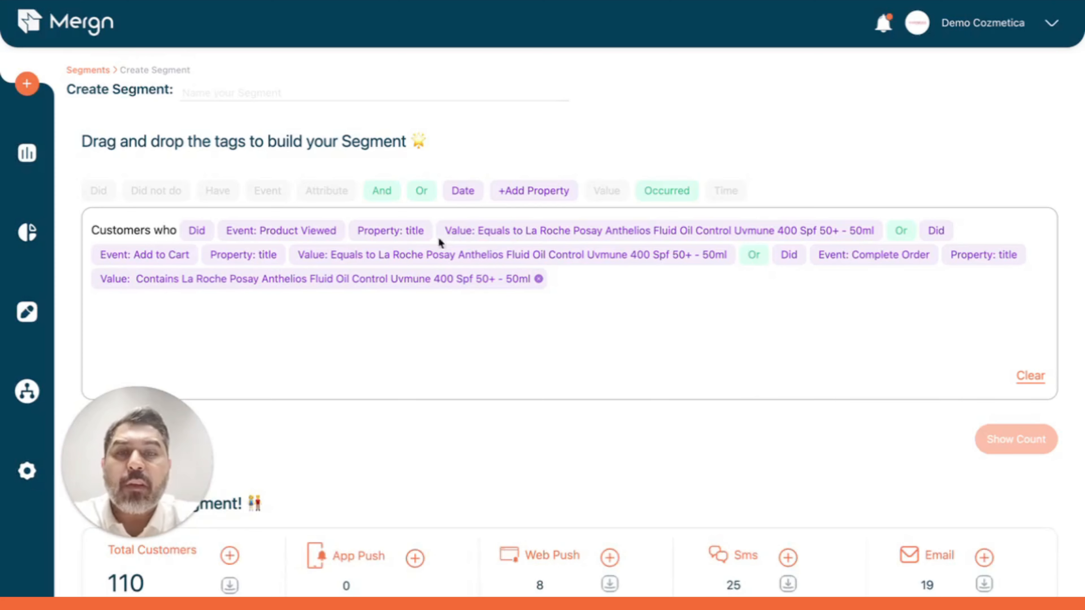
# Step: Append an And condition for customers who did the Product Viewed event
pyautogui.moveTo(387, 188); pyautogui.dragTo(340, 299)
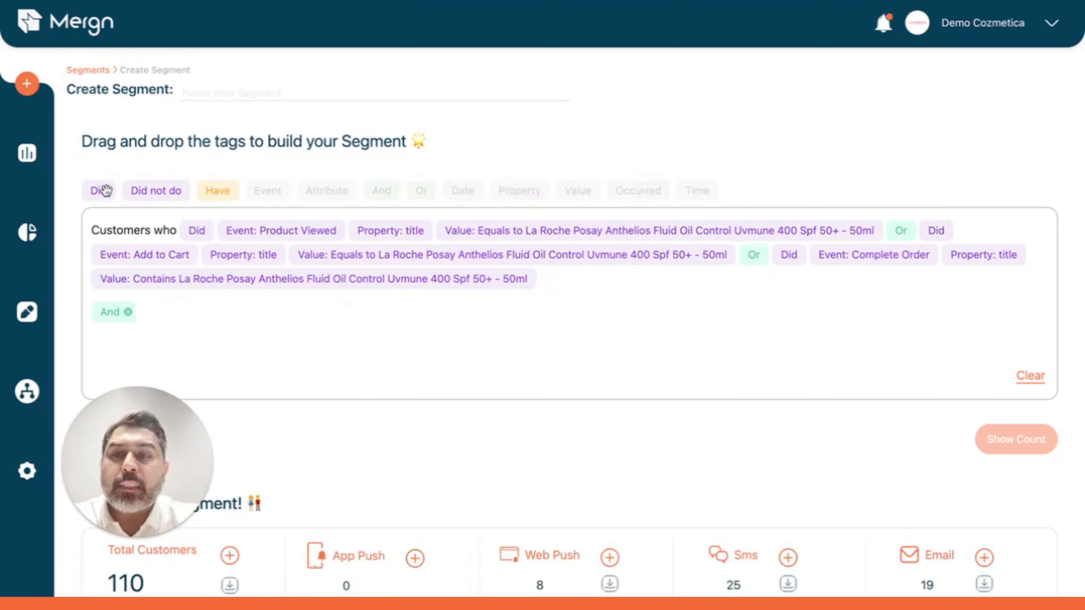
pyautogui.moveTo(103, 189); pyautogui.dragTo(150, 310)
pyautogui.click(480, 291)
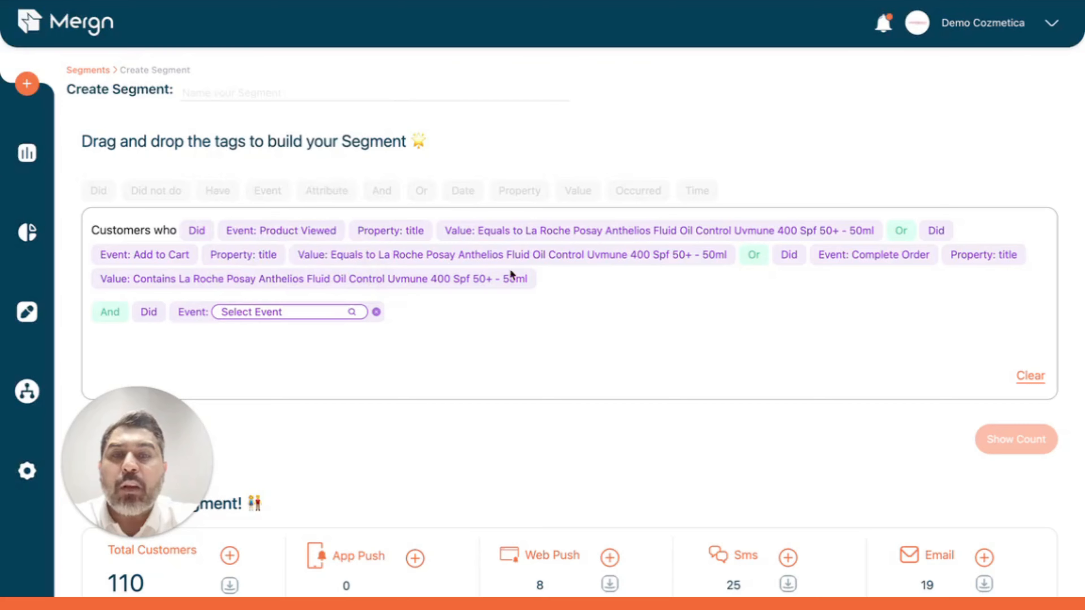
pyautogui.click(288, 312)
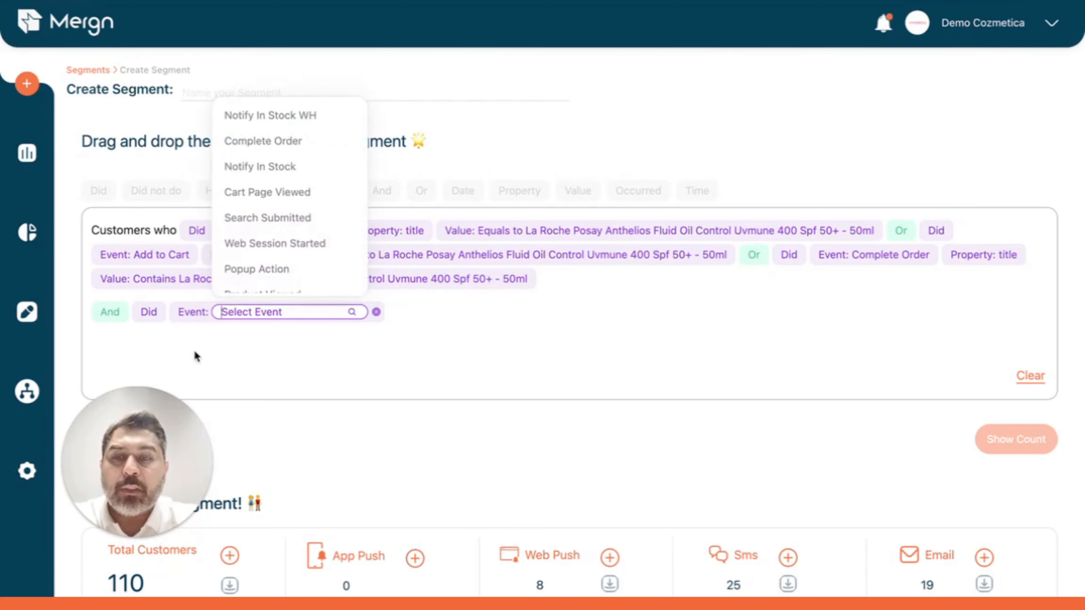
pyautogui.write('pro')
pyautogui.click(298, 343)
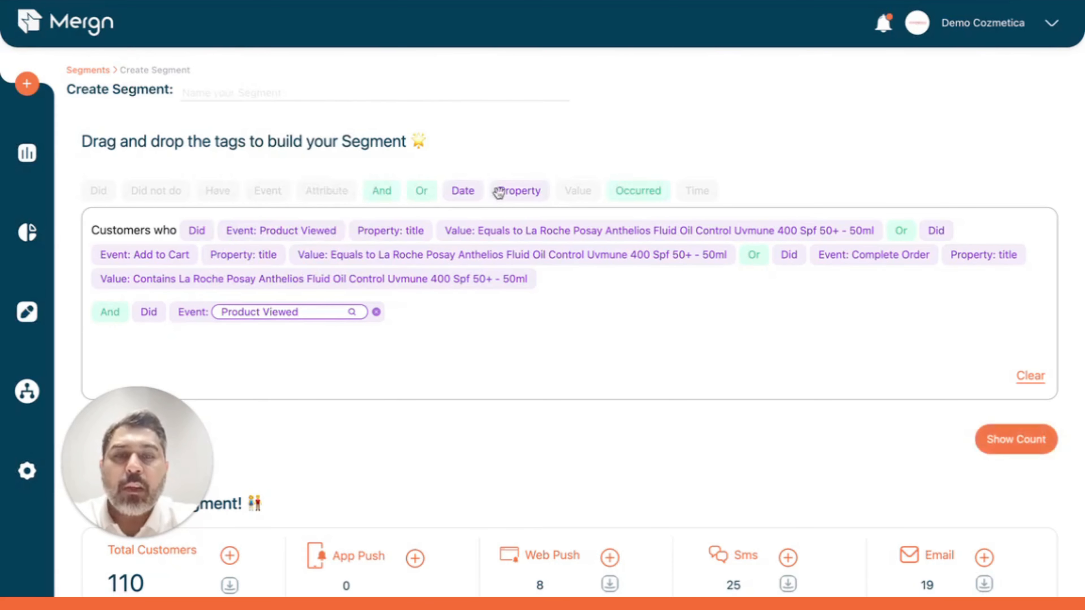
# Step: Limit the appended Product Viewed condition to title equal to Tresemme Color Revitalise Shampoo 170Ml and calculate the segment's customer count
pyautogui.moveTo(507, 202); pyautogui.dragTo(504, 261)
pyautogui.click(417, 203)
pyautogui.click(458, 317)
pyautogui.click(460, 368)
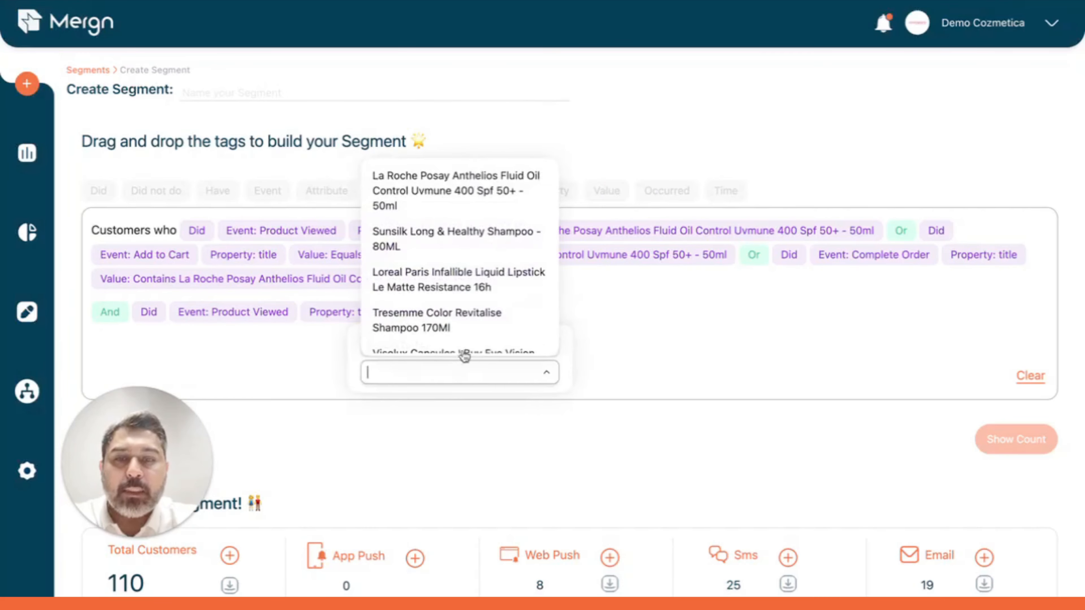
pyautogui.click(506, 314)
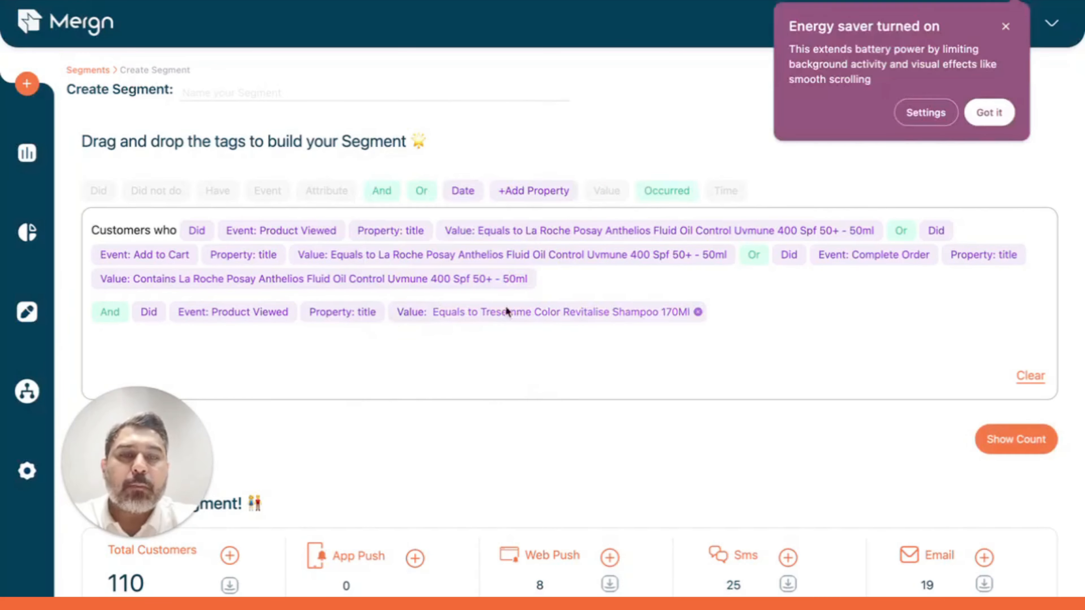
pyautogui.click(987, 111)
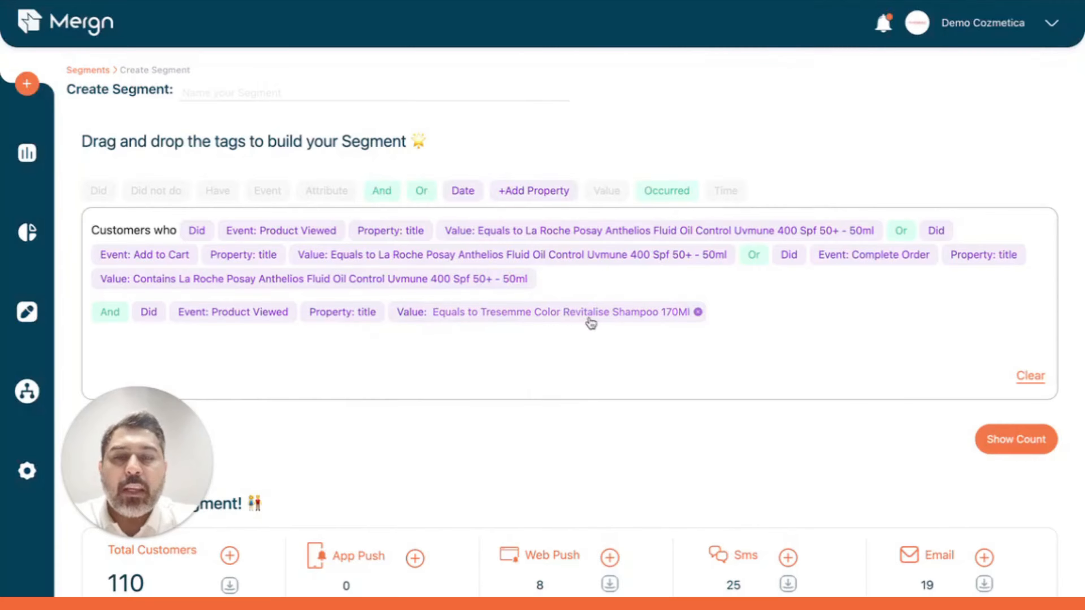
pyautogui.click(1006, 434)
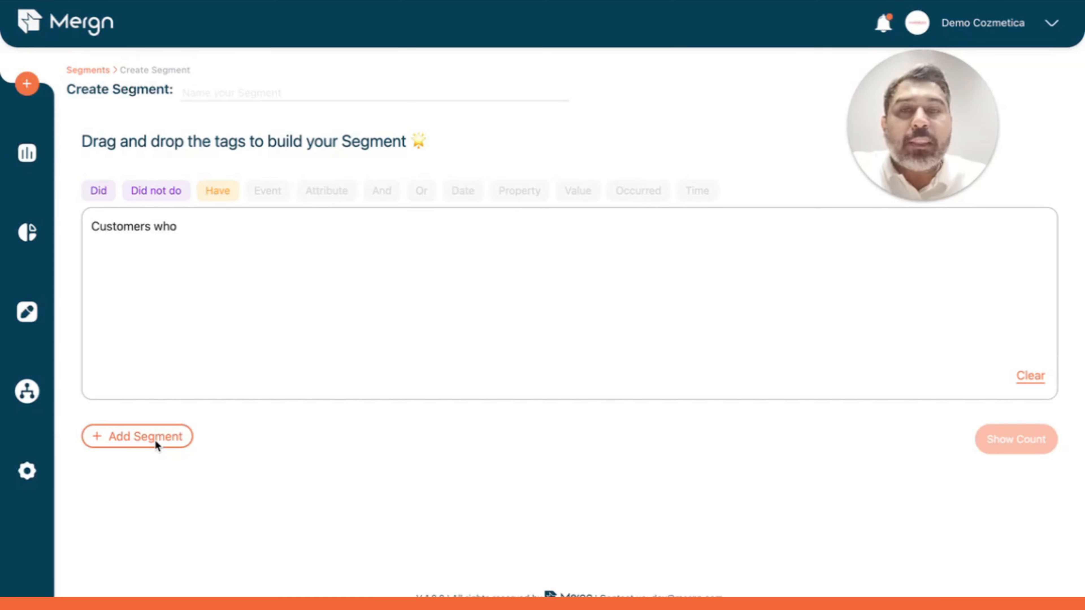
# Step: Define a segment of customers who did Complete Order in the last 60 days and calculate its customer count
pyautogui.moveTo(93, 194); pyautogui.dragTo(134, 223)
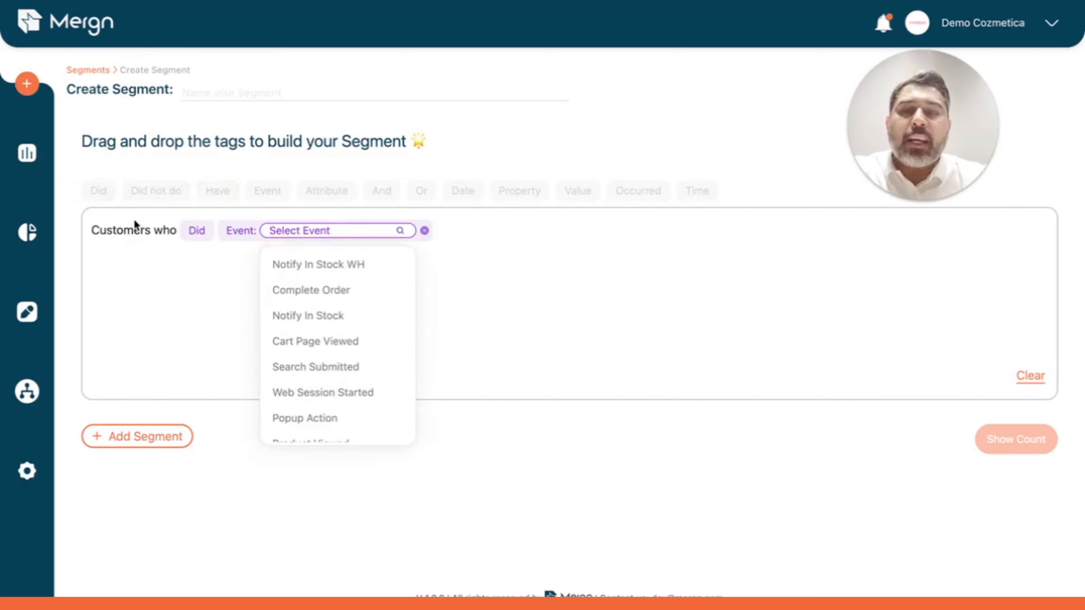
pyautogui.click(302, 283)
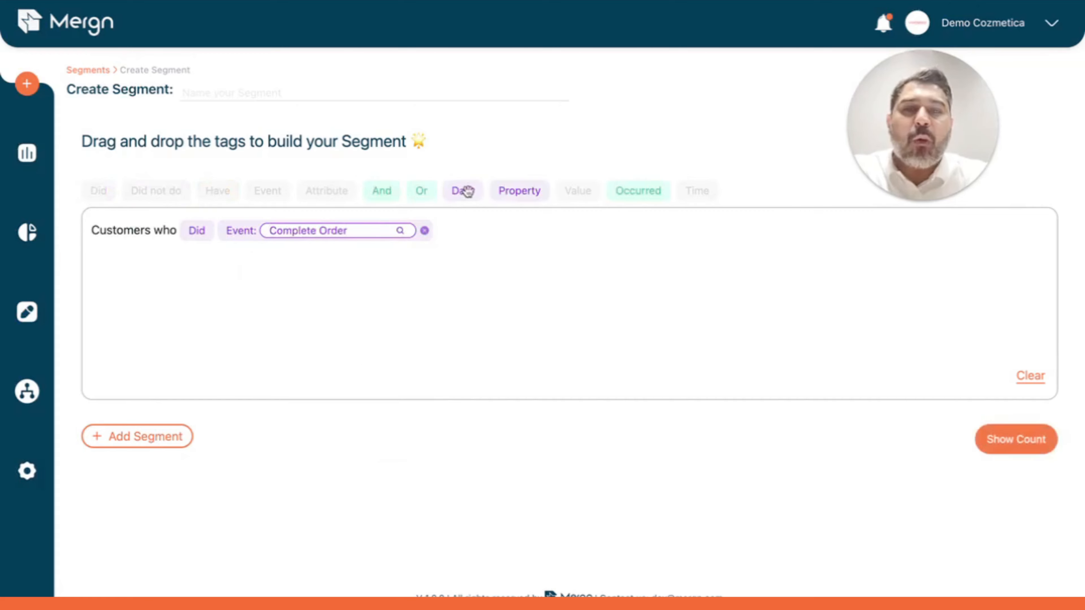
pyautogui.moveTo(462, 190); pyautogui.dragTo(469, 259)
pyautogui.write('60')
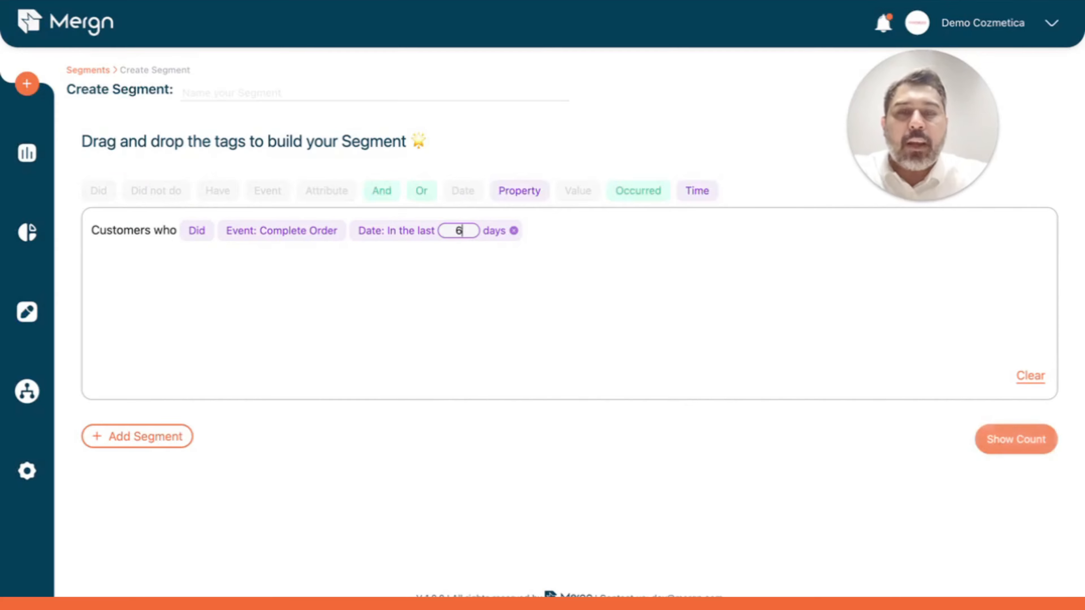
pyautogui.click(1000, 439)
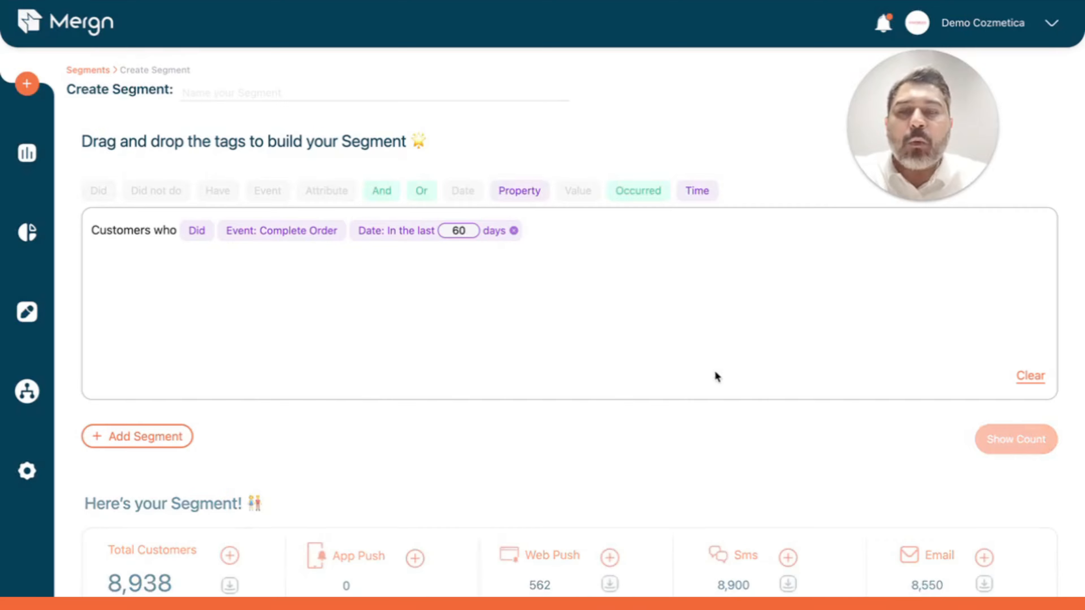
# Step: Add a second segment block using the existing segment Skin moisturizers buyers
pyautogui.scroll(-2, 628, 395)
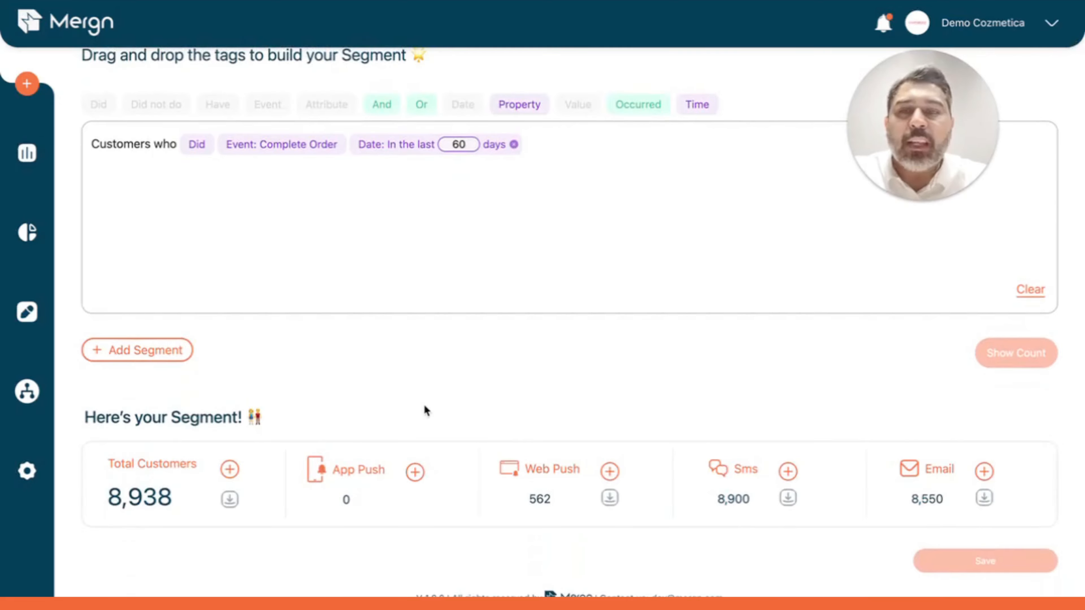
pyautogui.click(152, 351)
pyautogui.moveTo(334, 361)
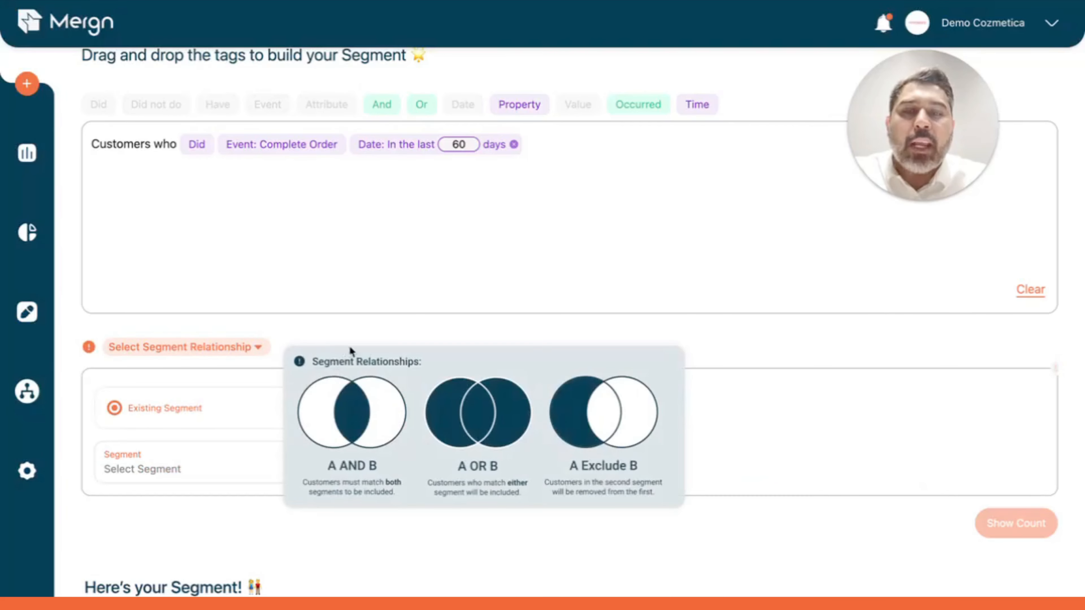
pyautogui.scroll(-2, 501, 334)
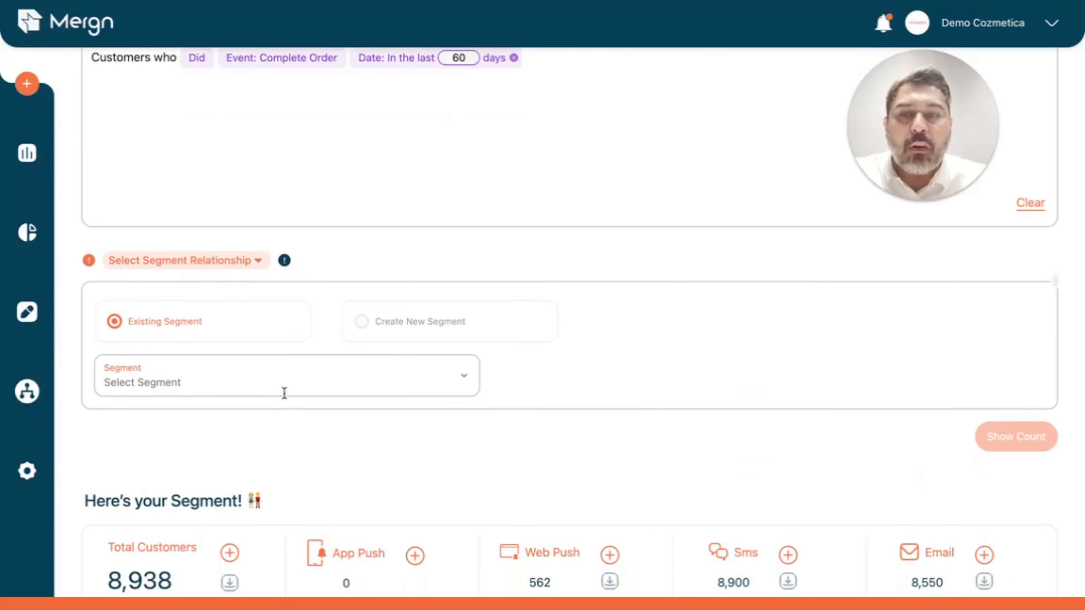
pyautogui.click(284, 393)
pyautogui.scroll(-3, 281, 283)
pyautogui.scroll(-8, 281, 283)
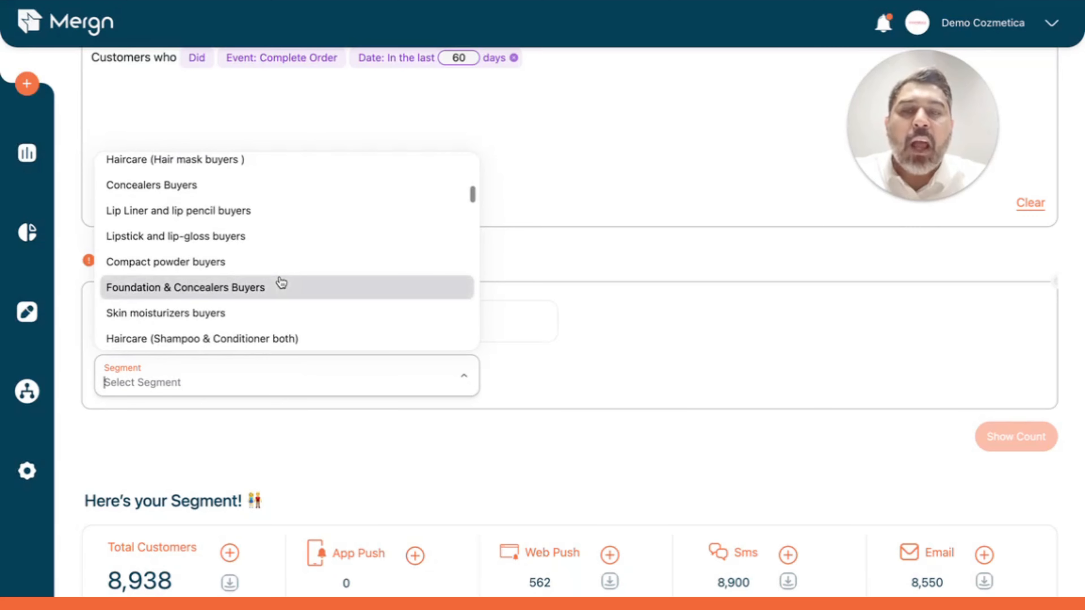
pyautogui.scroll(-3, 281, 283)
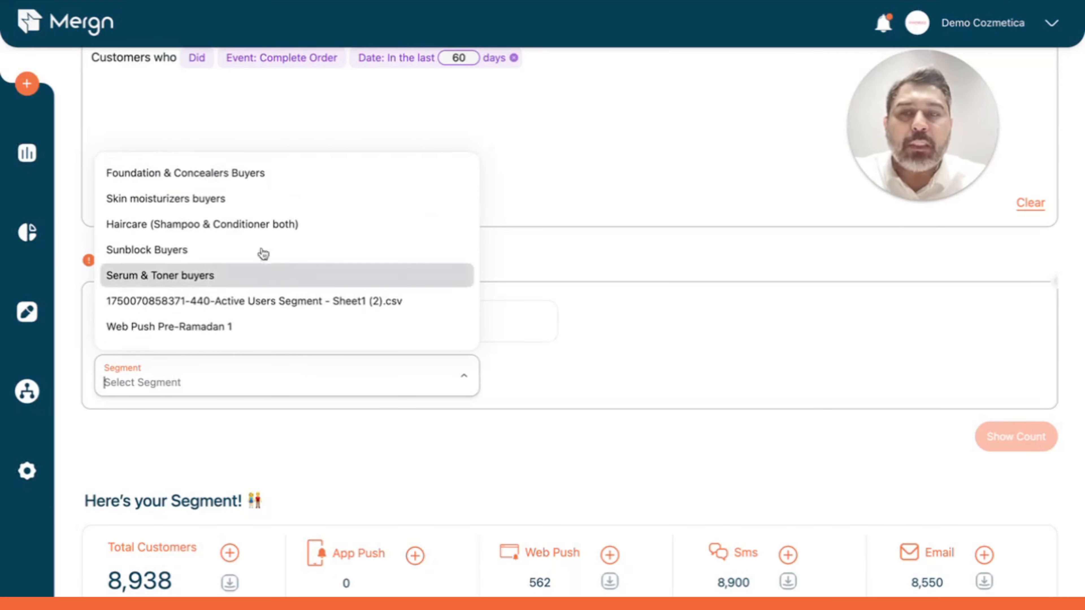
pyautogui.click(155, 199)
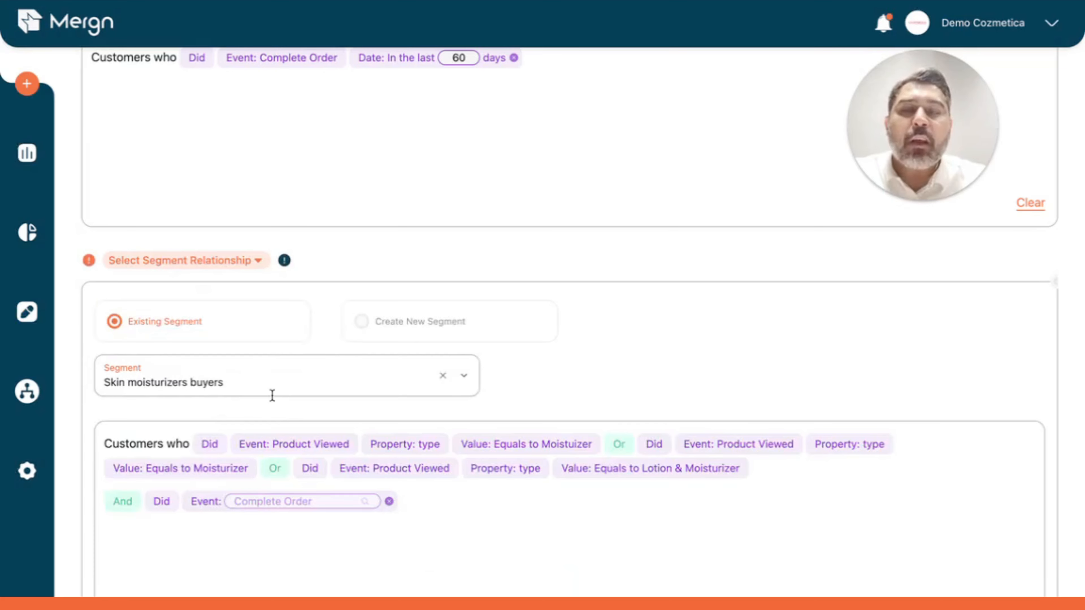
# Step: Examine the segment relationship options and the explanation of AND, OR and Exclude
pyautogui.scroll(-3, 272, 394)
pyautogui.scroll(5, 271, 394)
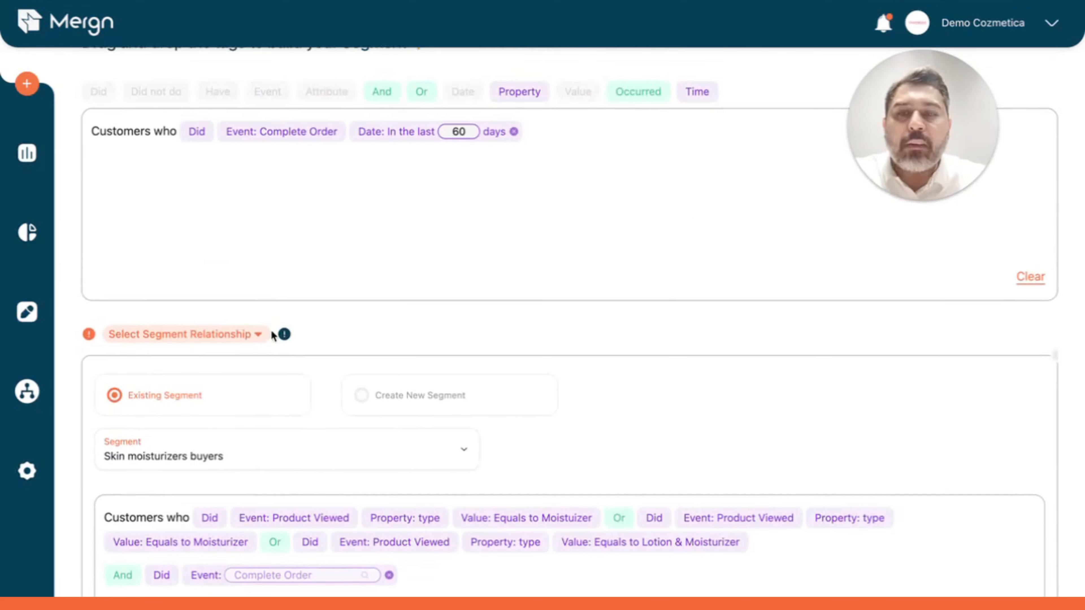
pyautogui.click(255, 335)
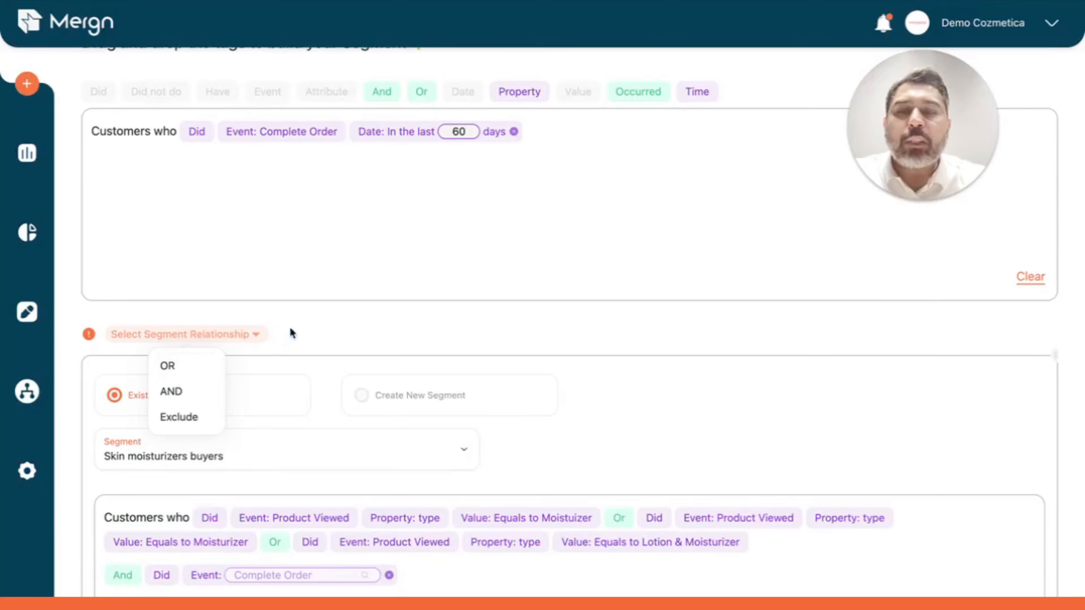
pyautogui.moveTo(286, 334)
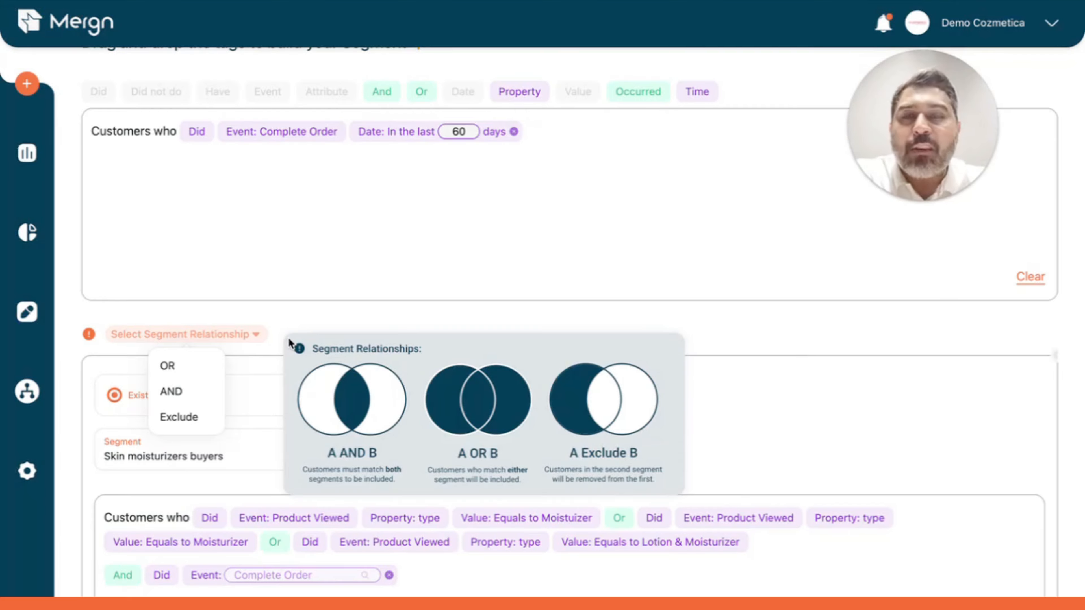
pyautogui.click(296, 323)
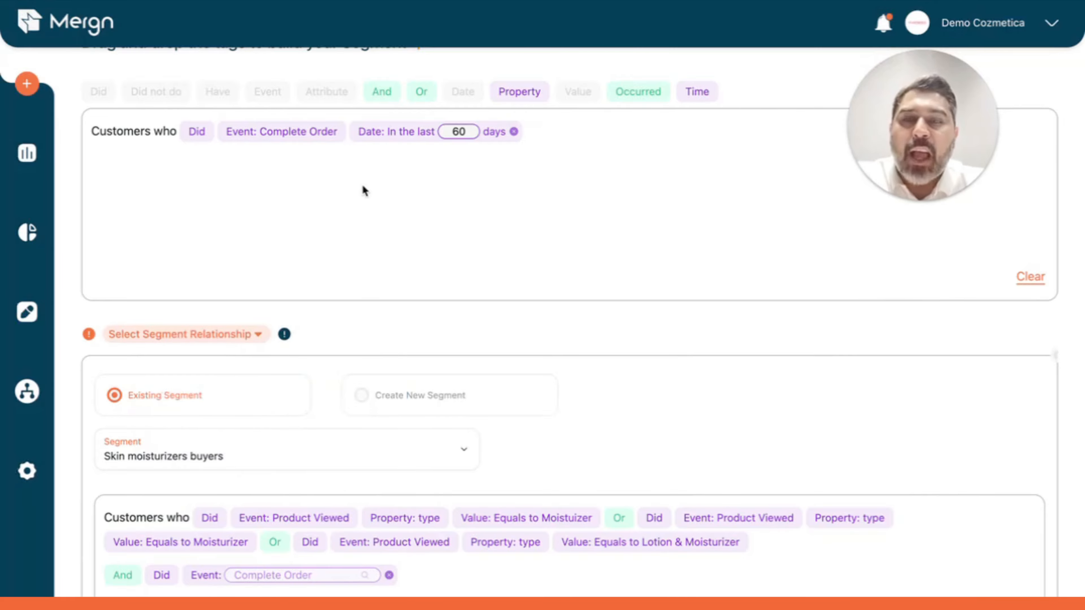
# Step: Set the relationship between the two segments to OR and calculate the combined customer count
pyautogui.scroll(2, 363, 187)
pyautogui.scroll(-6, 363, 187)
pyautogui.click(260, 109)
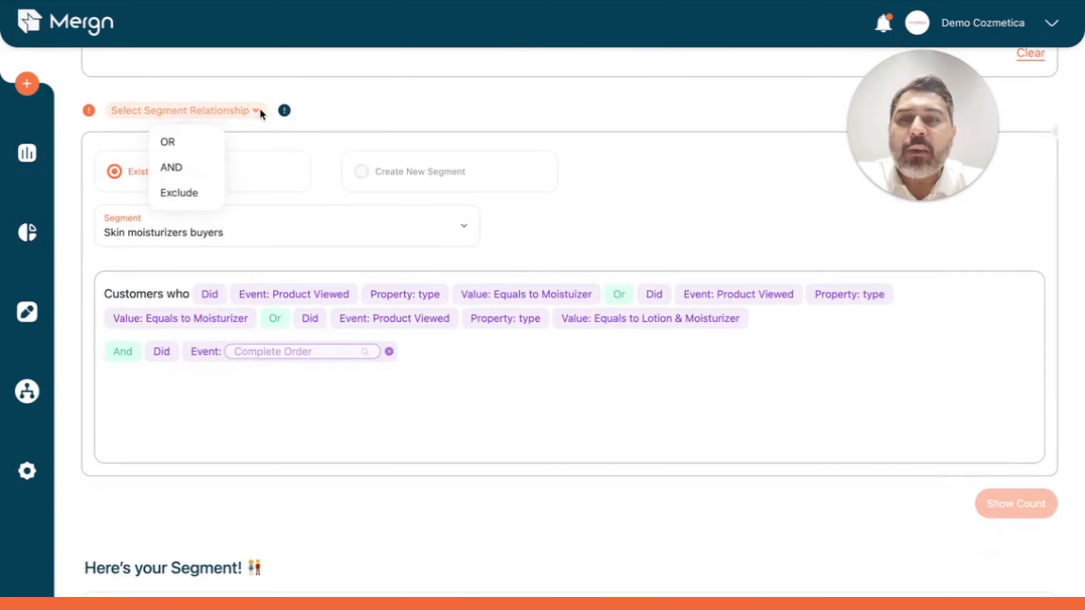
pyautogui.click(204, 145)
pyautogui.click(478, 113)
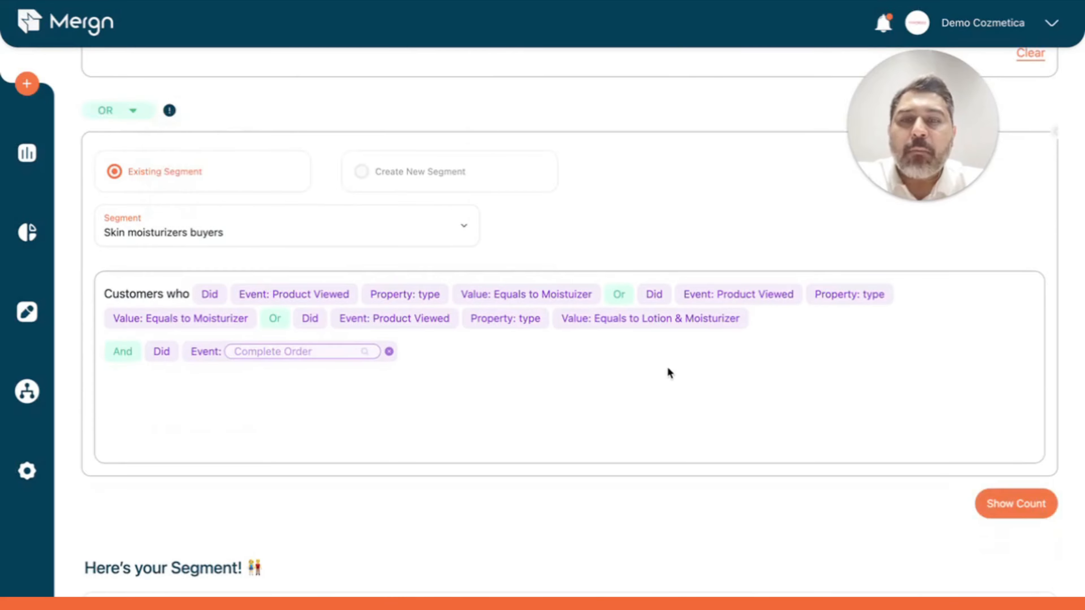
pyautogui.scroll(-4, 667, 369)
pyautogui.click(1005, 364)
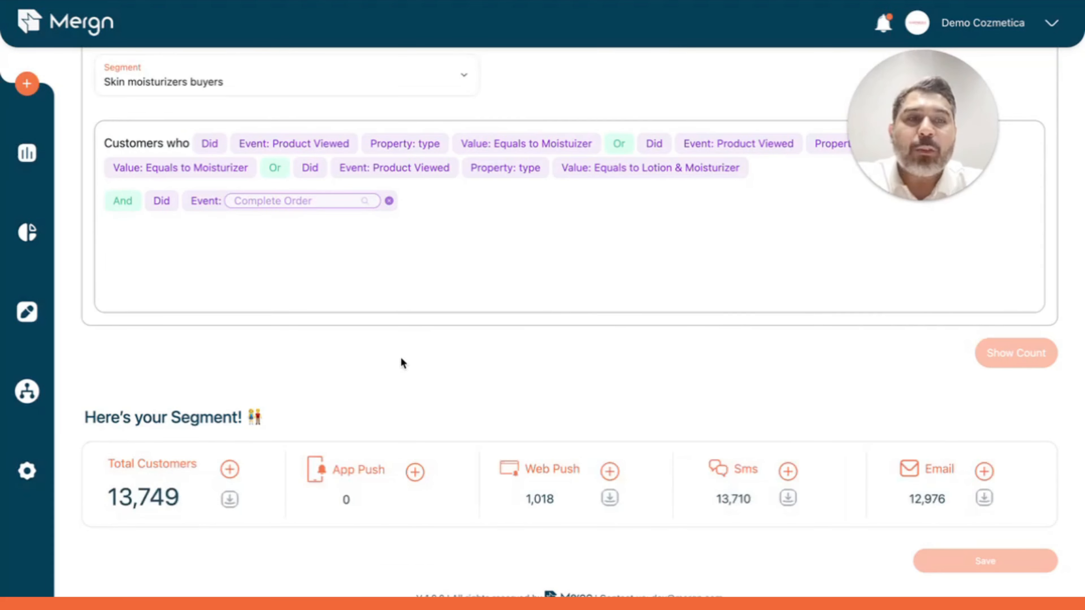
# Step: Change the segment relationship to AND and recalculate the customer count
pyautogui.scroll(5, 401, 360)
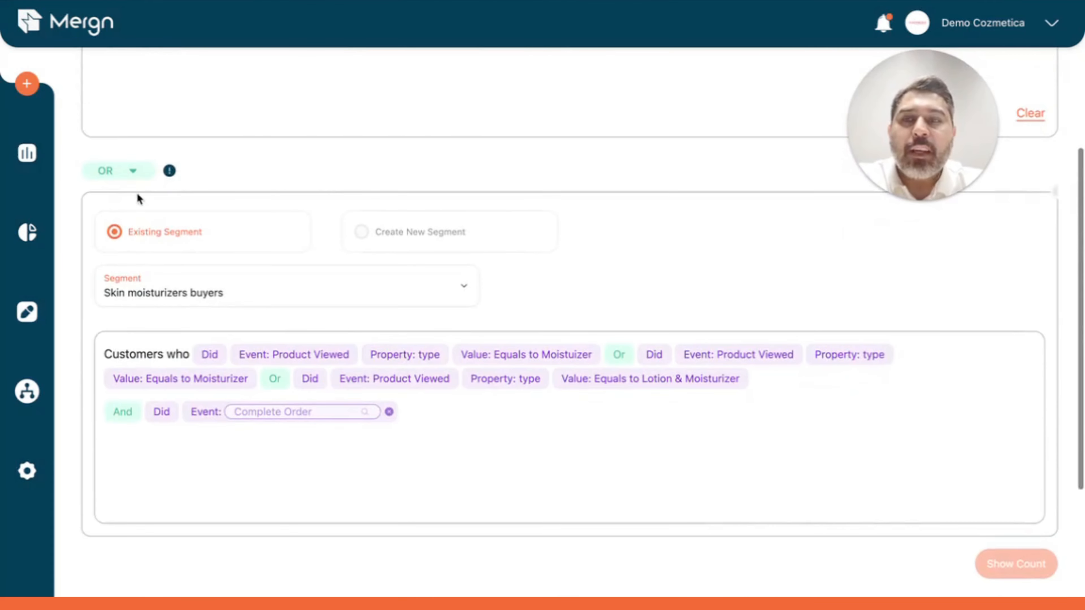
pyautogui.click(128, 171)
pyautogui.click(133, 227)
pyautogui.click(461, 172)
pyautogui.scroll(-5, 795, 359)
pyautogui.click(1016, 362)
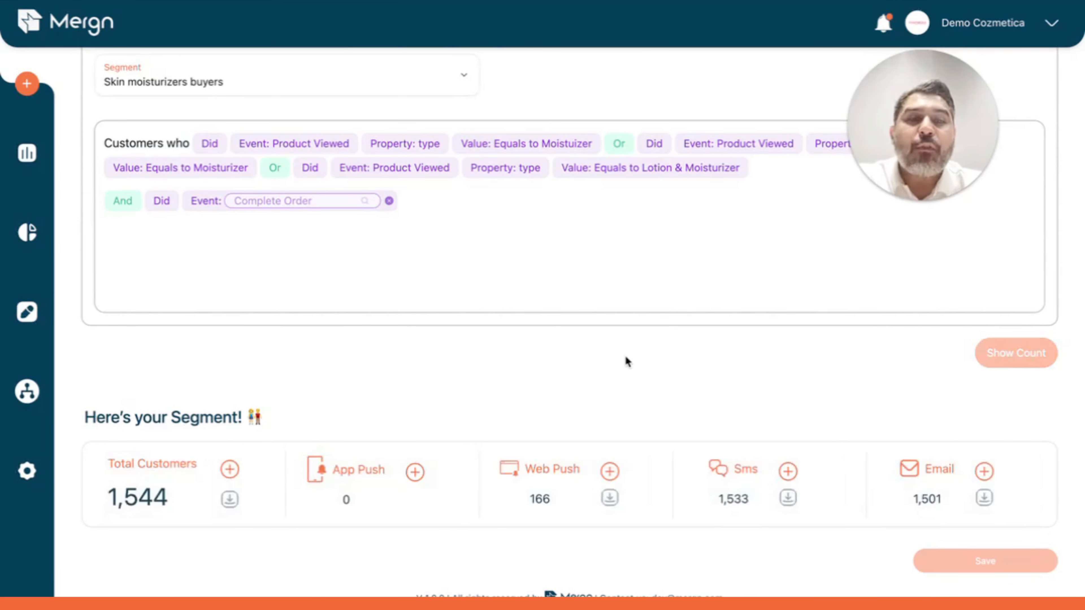
# Step: Change the segment relationship to Exclude so Skin moisturizers buyers are removed, and recalculate the customer count
pyautogui.scroll(10, 624, 361)
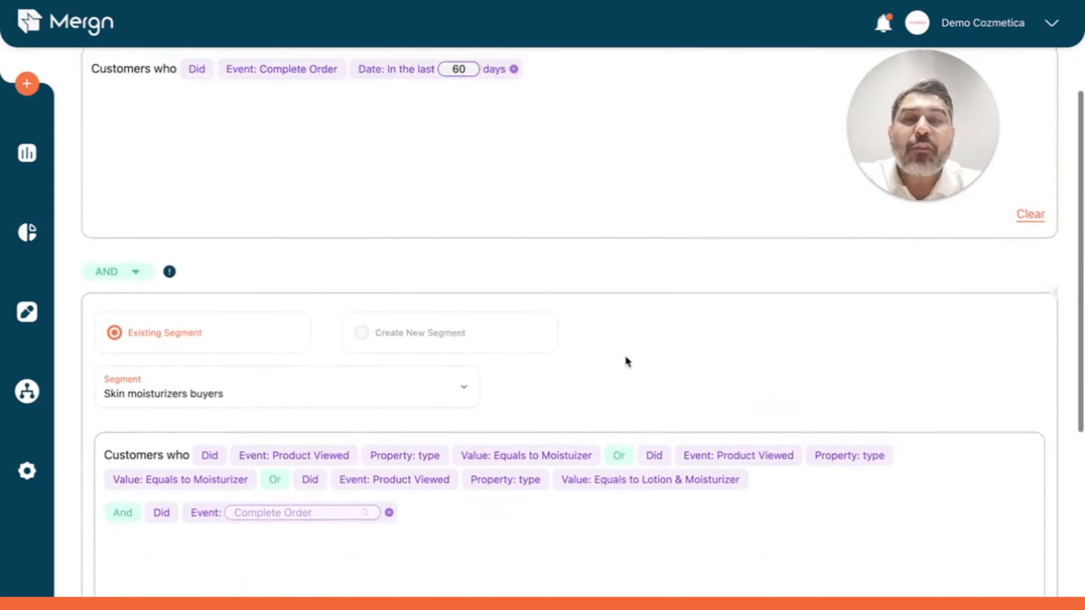
pyautogui.scroll(-7, 465, 216)
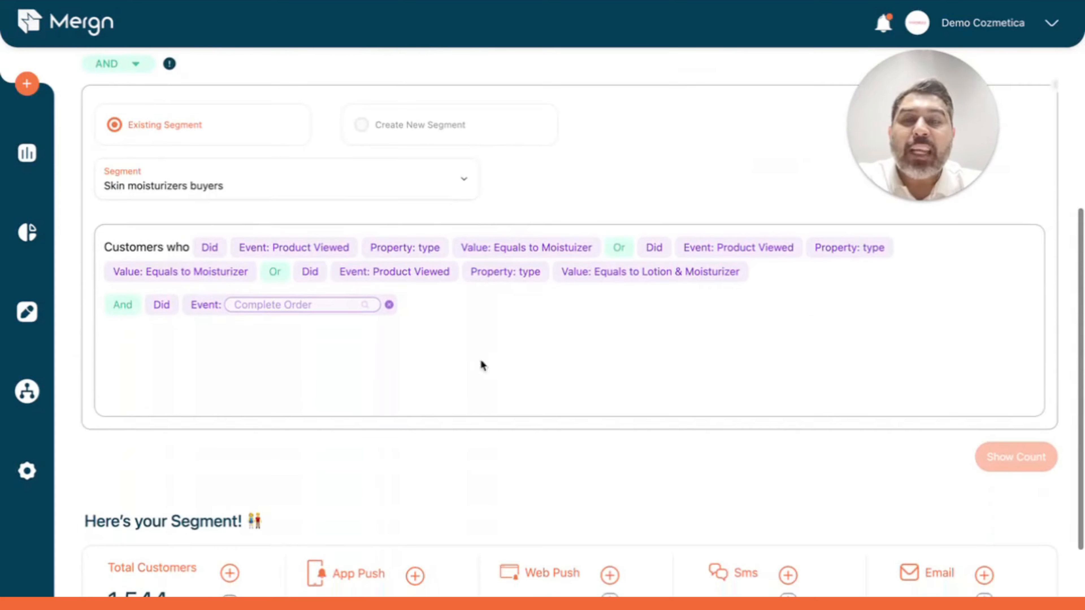
pyautogui.scroll(-3, 327, 232)
pyautogui.scroll(4, 327, 232)
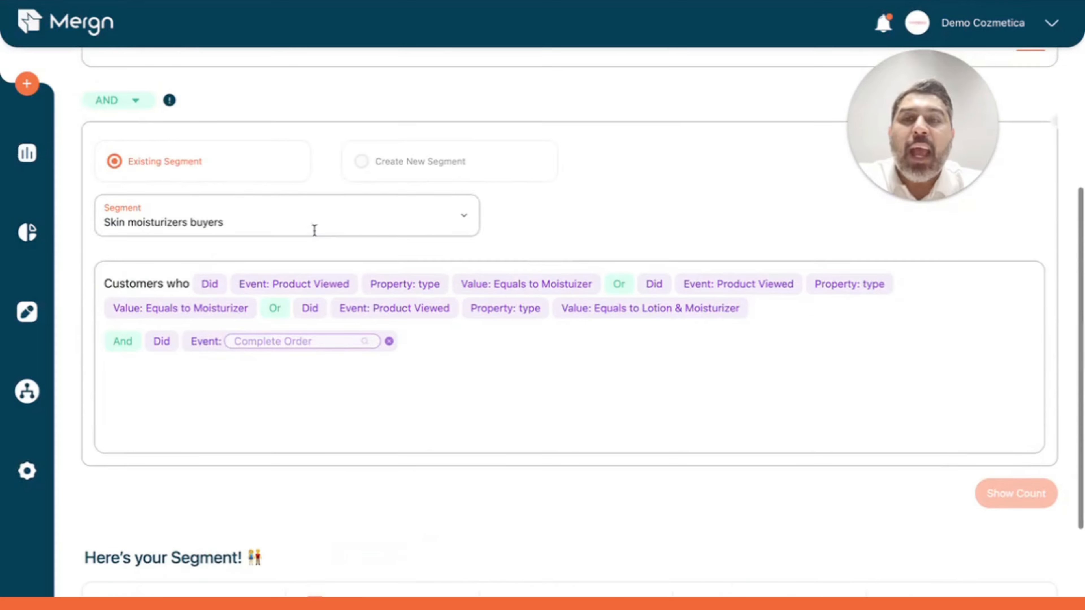
pyautogui.click(132, 100)
pyautogui.click(131, 184)
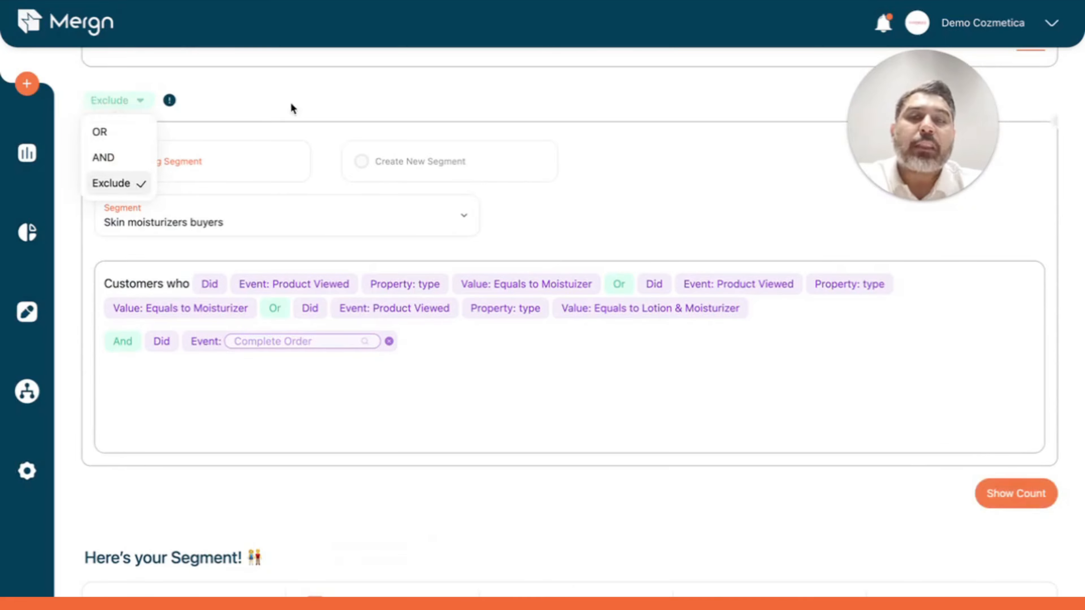
pyautogui.scroll(5, 404, 134)
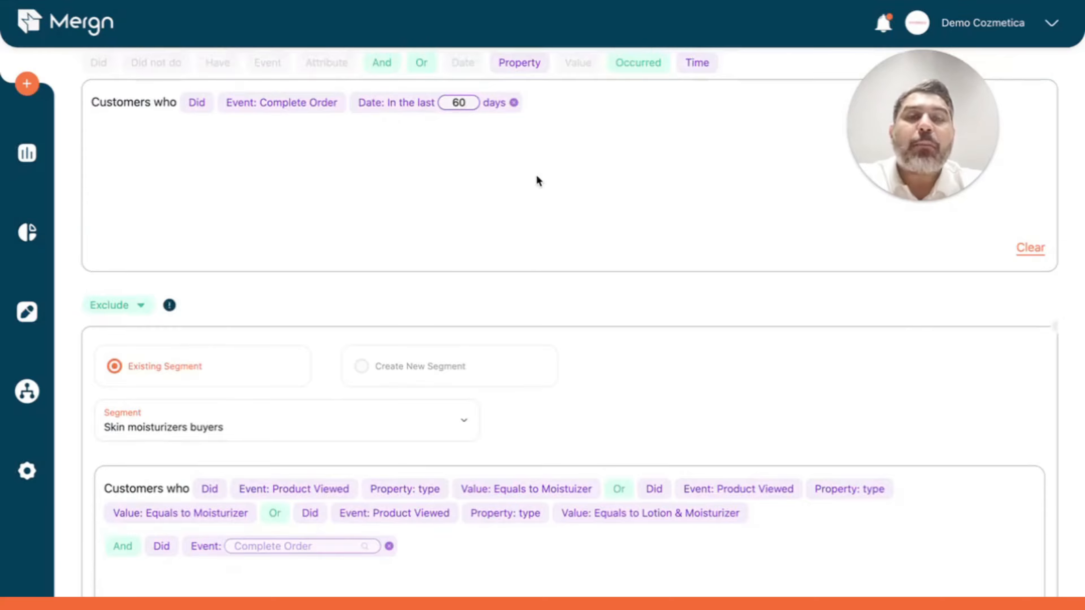
pyautogui.scroll(-8, 536, 174)
pyautogui.click(1012, 353)
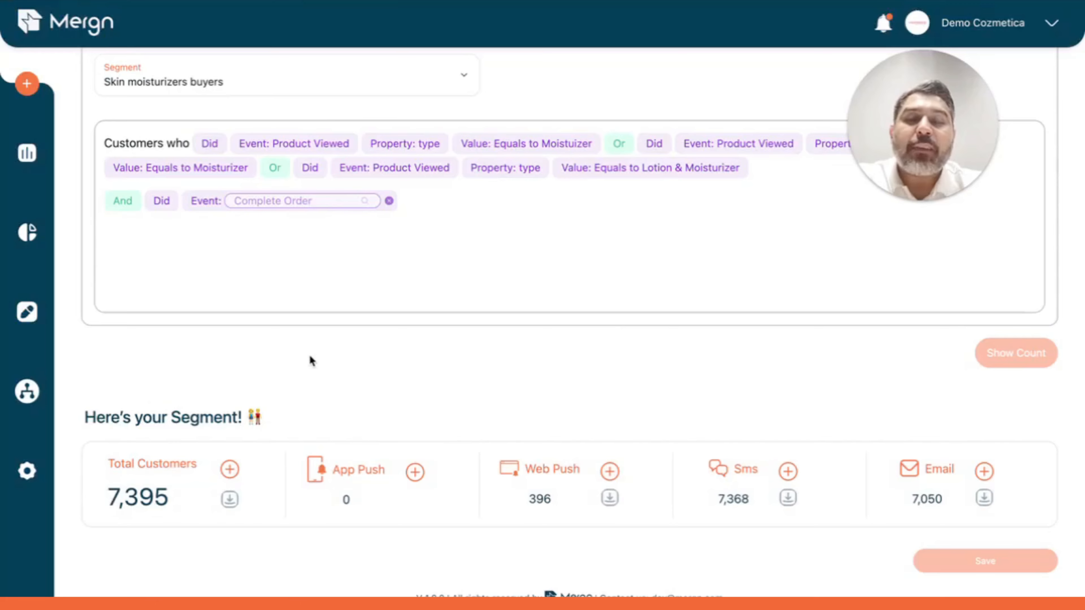
pyautogui.scroll(9, 311, 361)
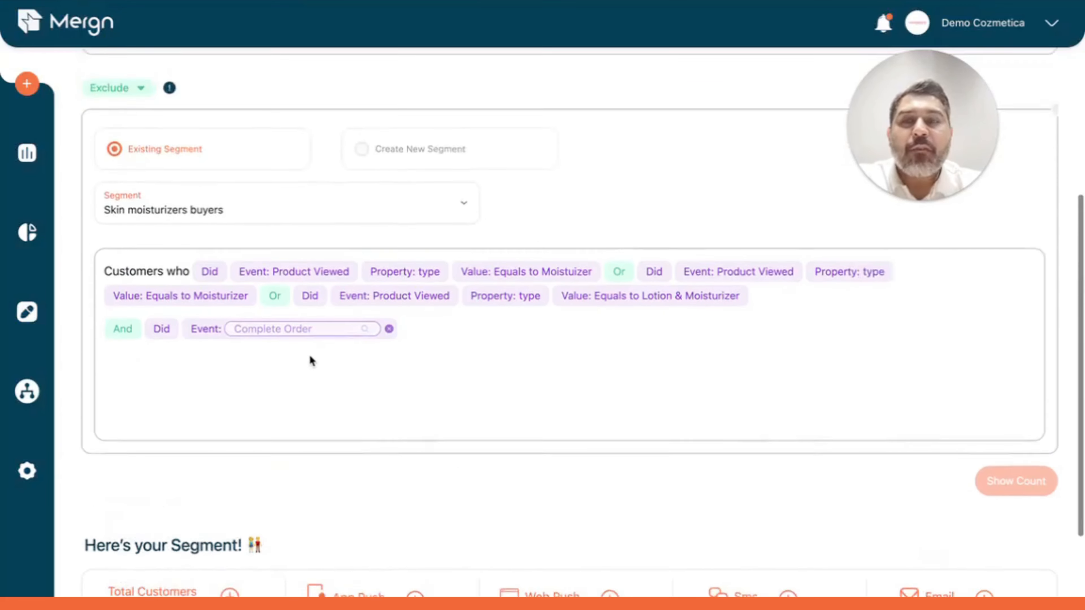